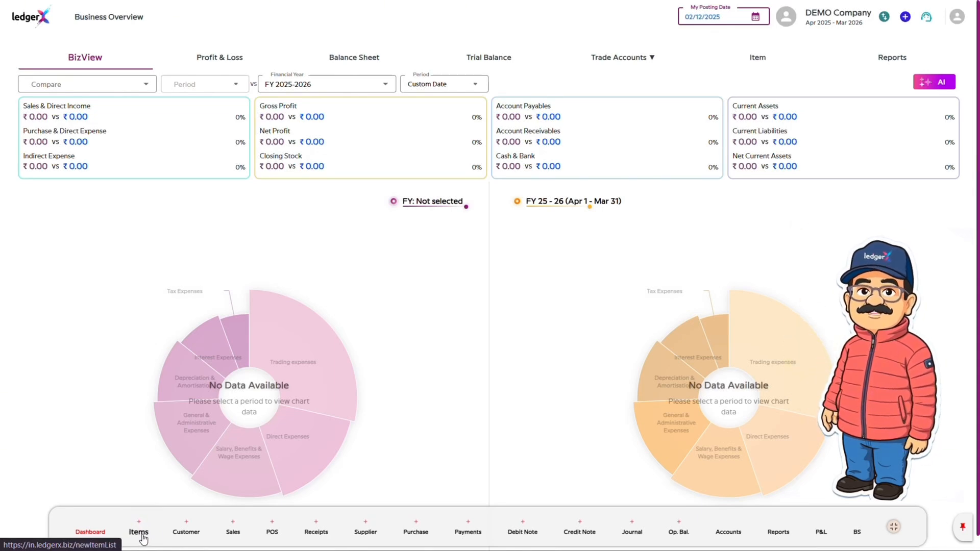
Step: Start a new item of type Goods and name it "Item 1"
{"action": "left_click", "coordinate": [133, 531]}
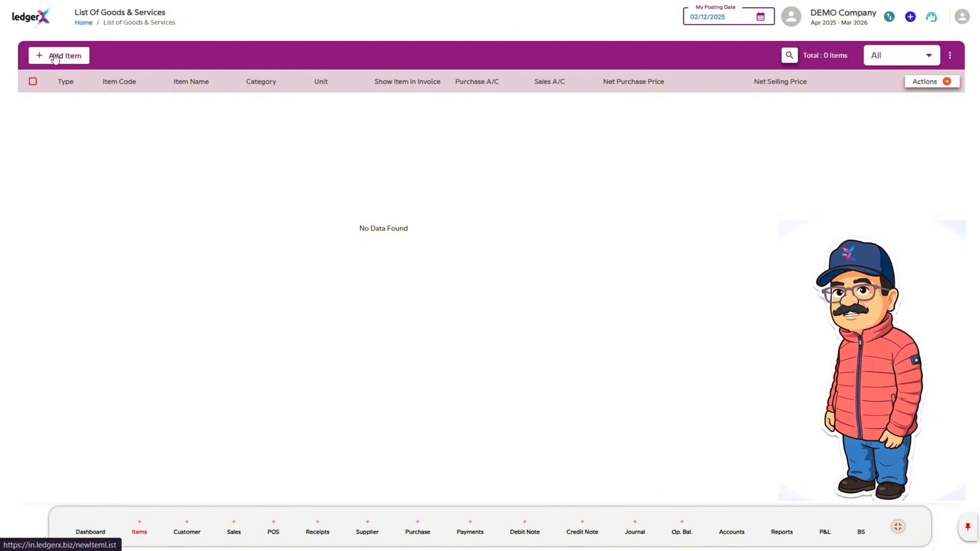
{"action": "left_click", "coordinate": [140, 523]}
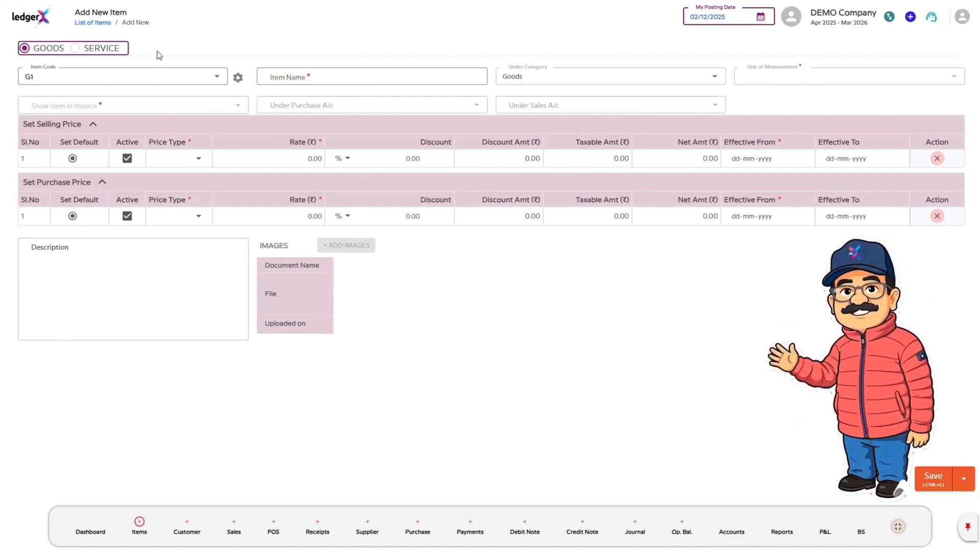
{"action": "left_click", "coordinate": [77, 50]}
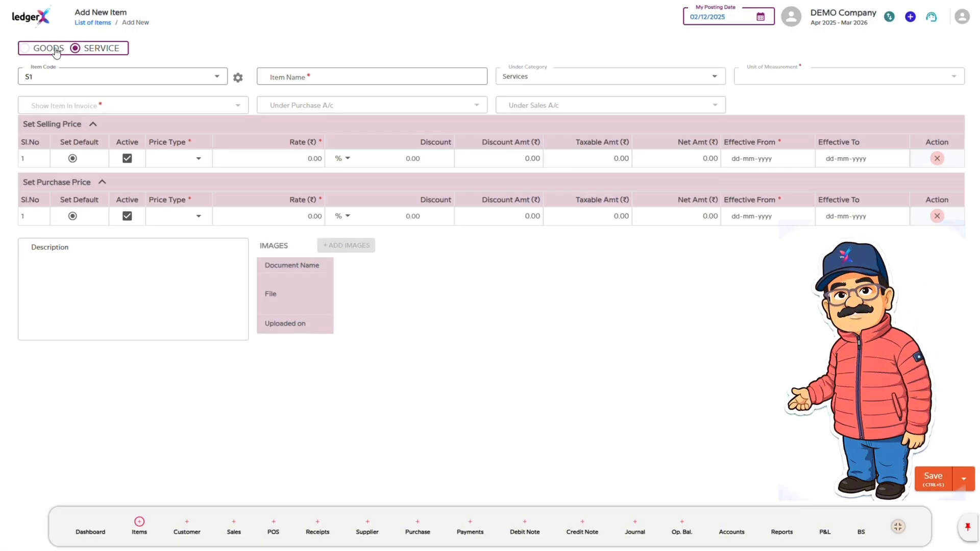
{"action": "left_click", "coordinate": [40, 49]}
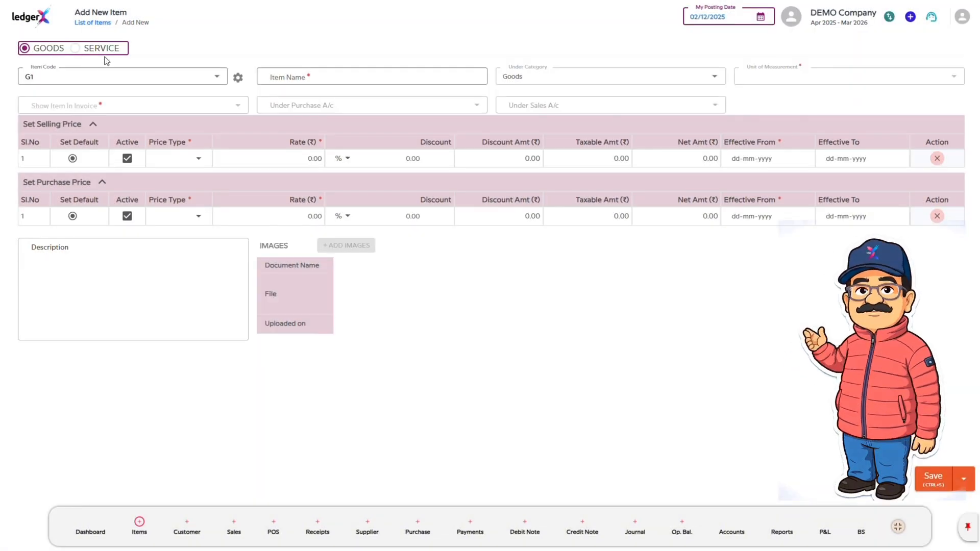
{"action": "left_click", "coordinate": [320, 76]}
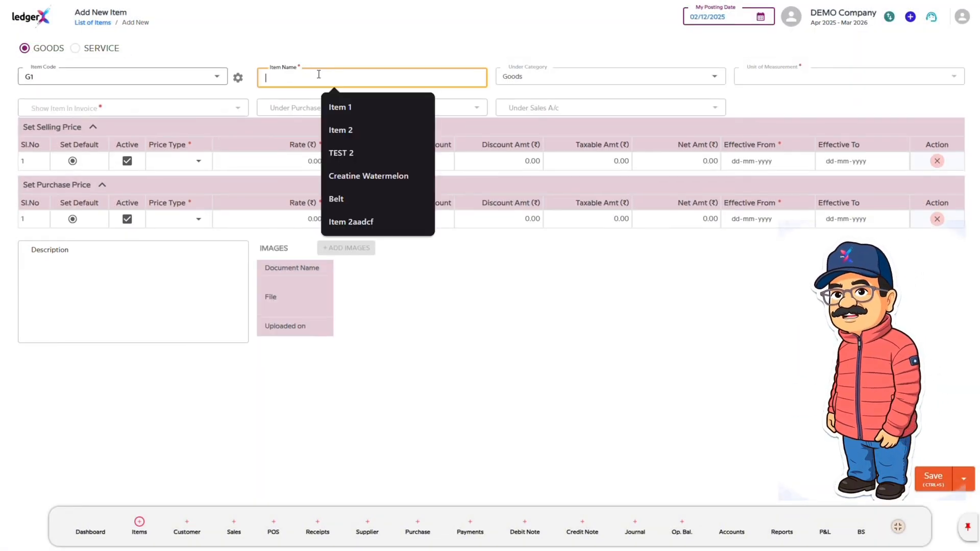
{"action": "left_click", "coordinate": [331, 108]}
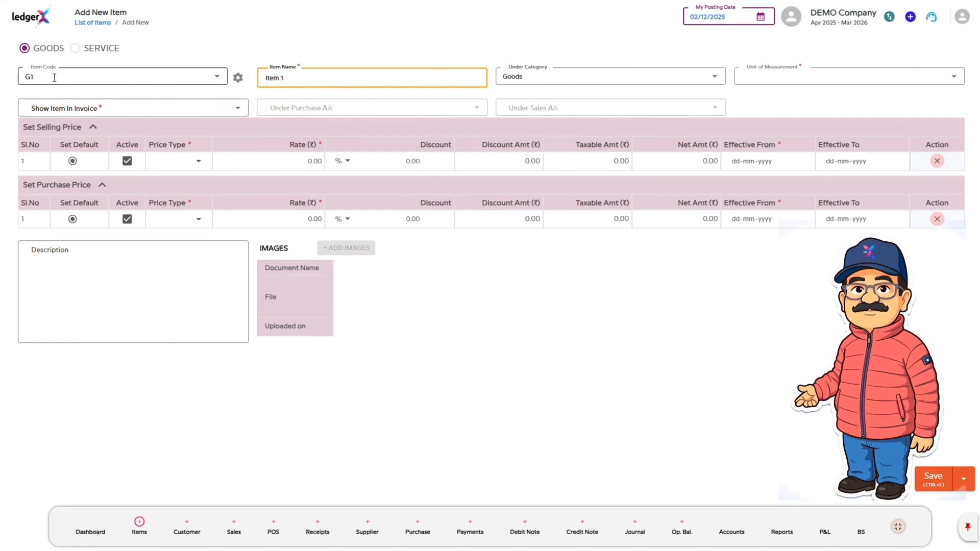
Step: Try to switch the item code settings from auto generated to manual entry
{"action": "left_click", "coordinate": [54, 78]}
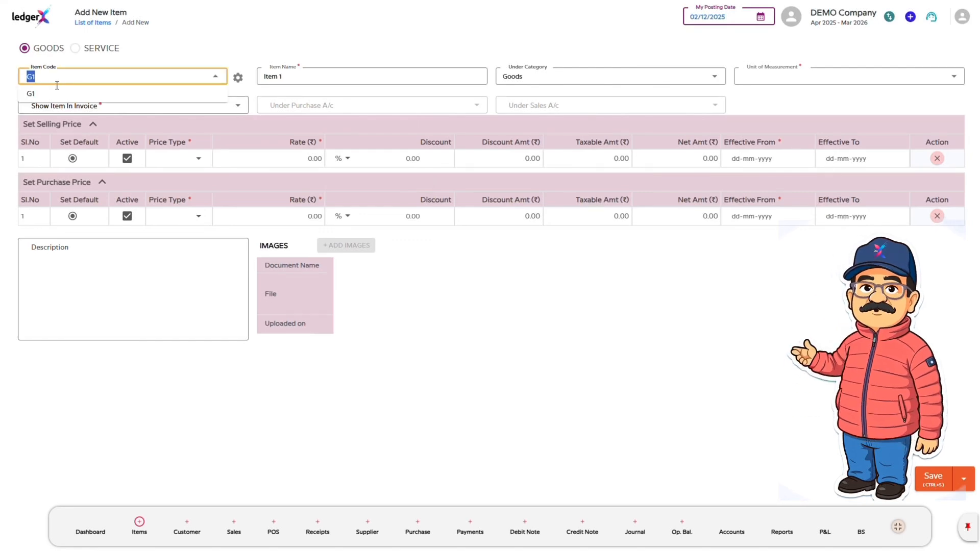
{"action": "left_click", "coordinate": [237, 77]}
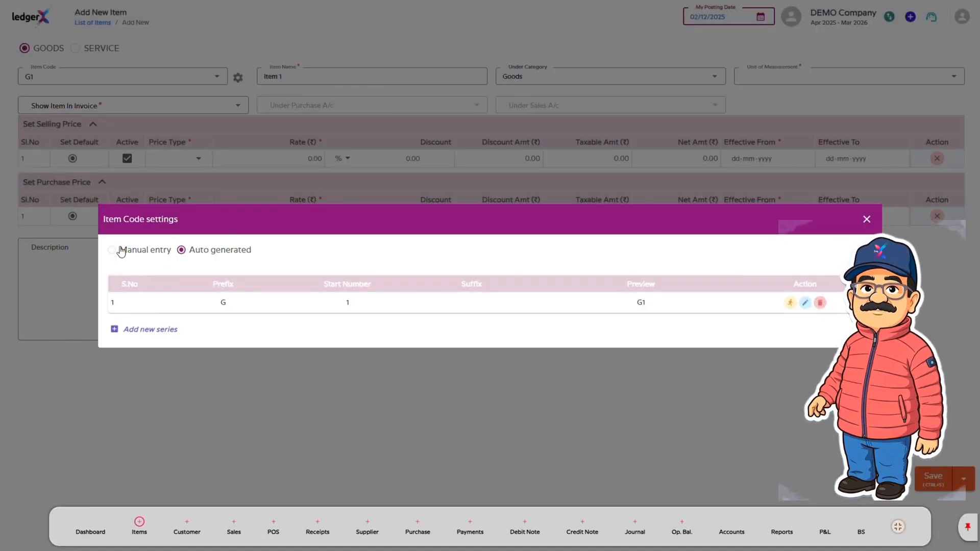
{"action": "left_click", "coordinate": [112, 250]}
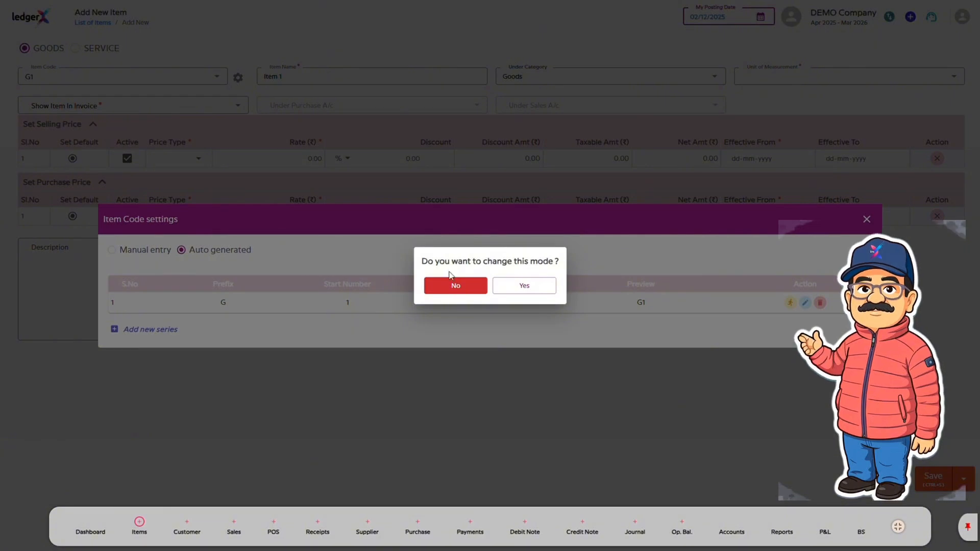
{"action": "left_click", "coordinate": [464, 290]}
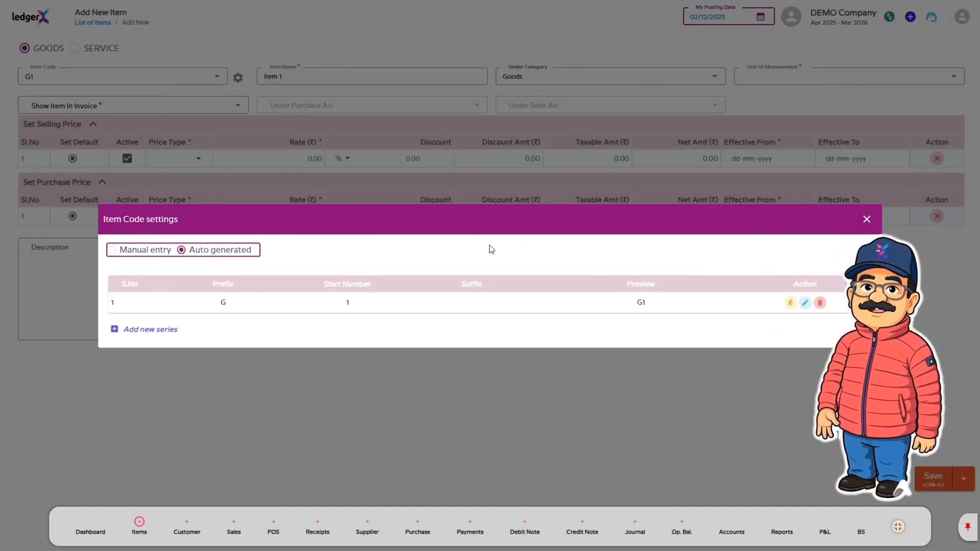
{"action": "left_click", "coordinate": [866, 219]}
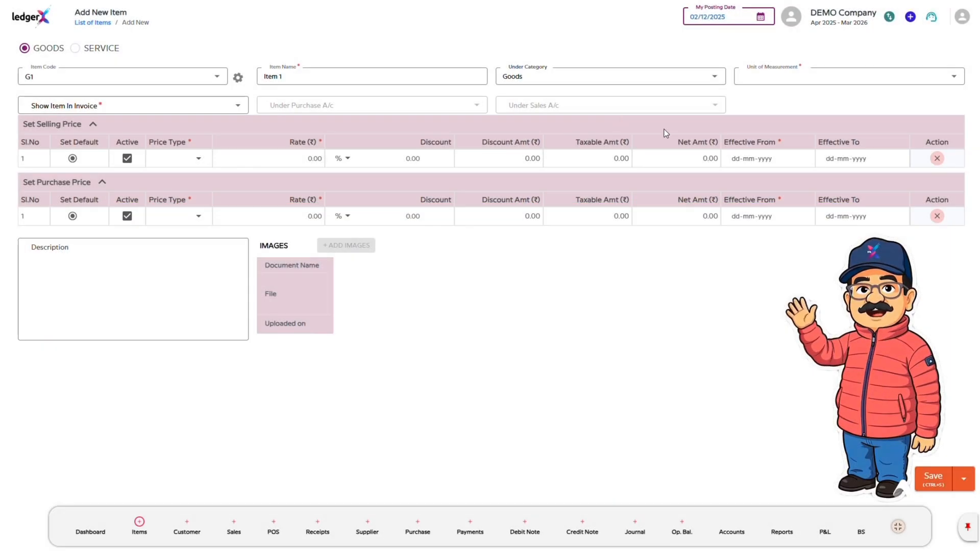
Step: Set the item's unit of measurement to Box and show it in both sales and purchase invoices
{"action": "left_click", "coordinate": [590, 78]}
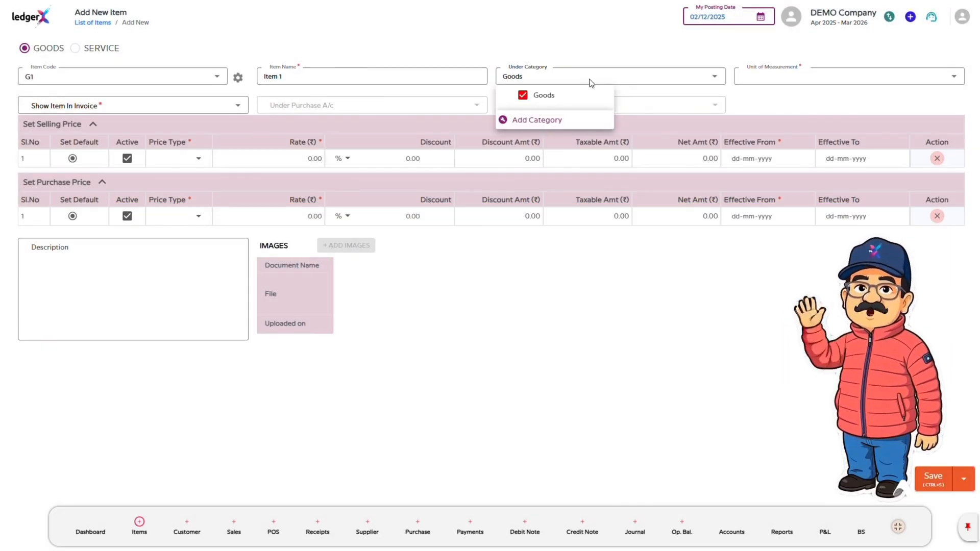
{"action": "left_click", "coordinate": [778, 79]}
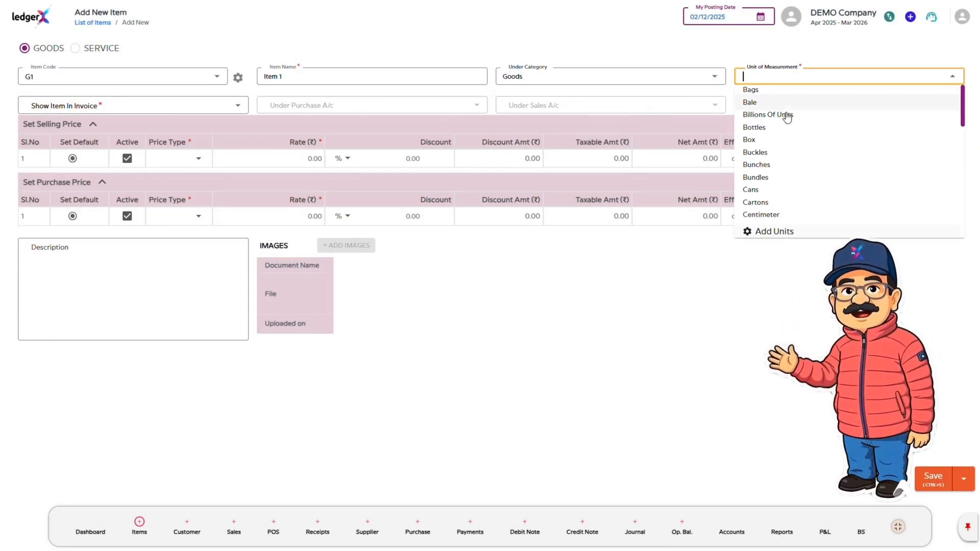
{"action": "left_click", "coordinate": [767, 141]}
{"action": "left_click", "coordinate": [97, 106]}
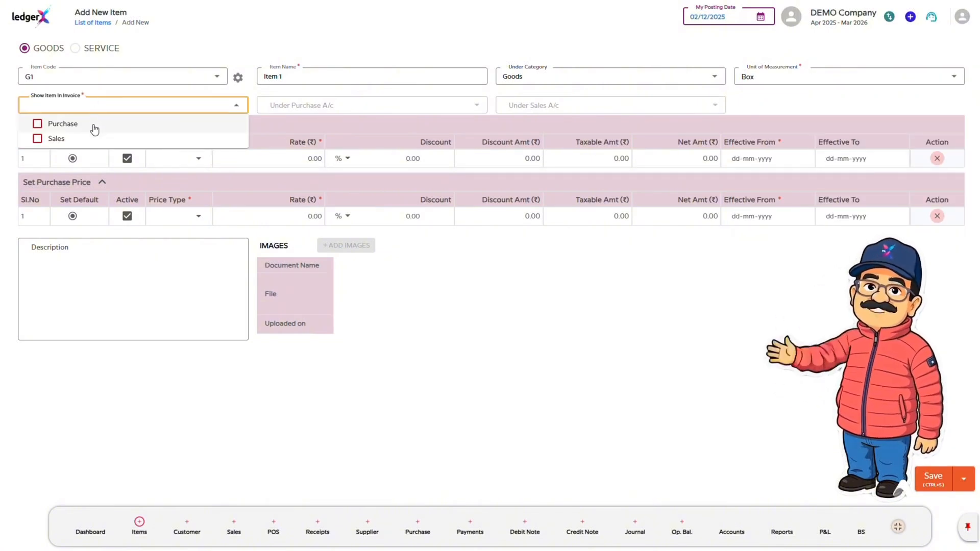
{"action": "left_click", "coordinate": [90, 139]}
{"action": "left_click", "coordinate": [90, 124]}
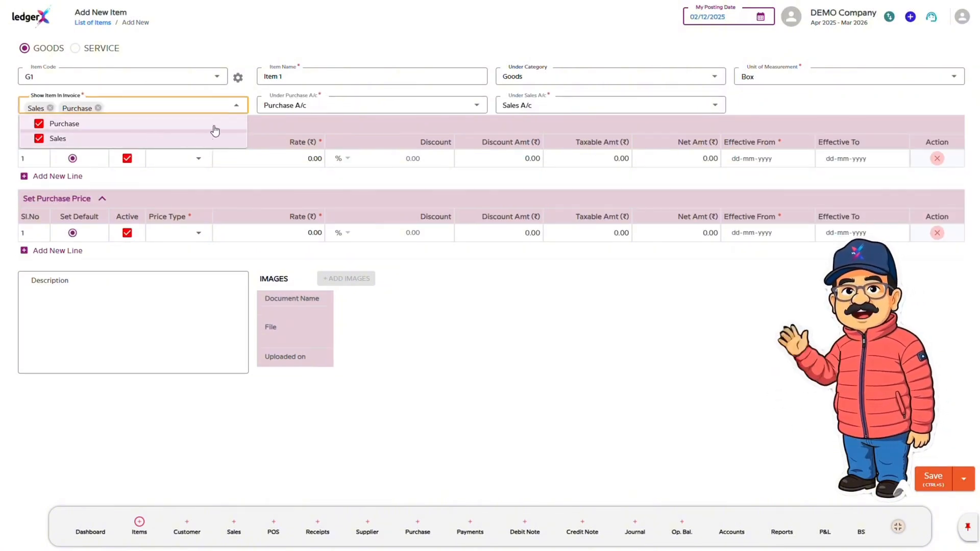
{"action": "left_click", "coordinate": [377, 60]}
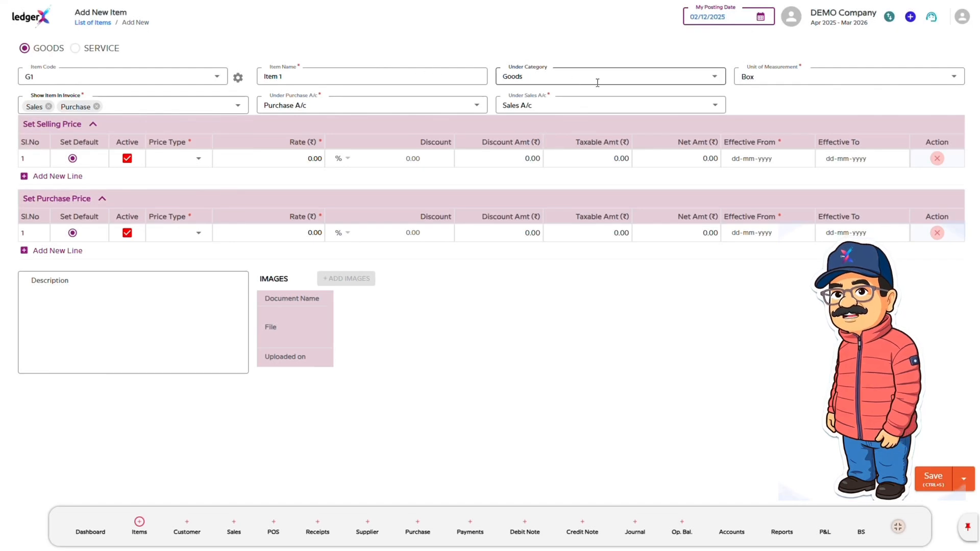
Step: Add a new item category named "Football" under Goods
{"action": "left_click", "coordinate": [598, 81]}
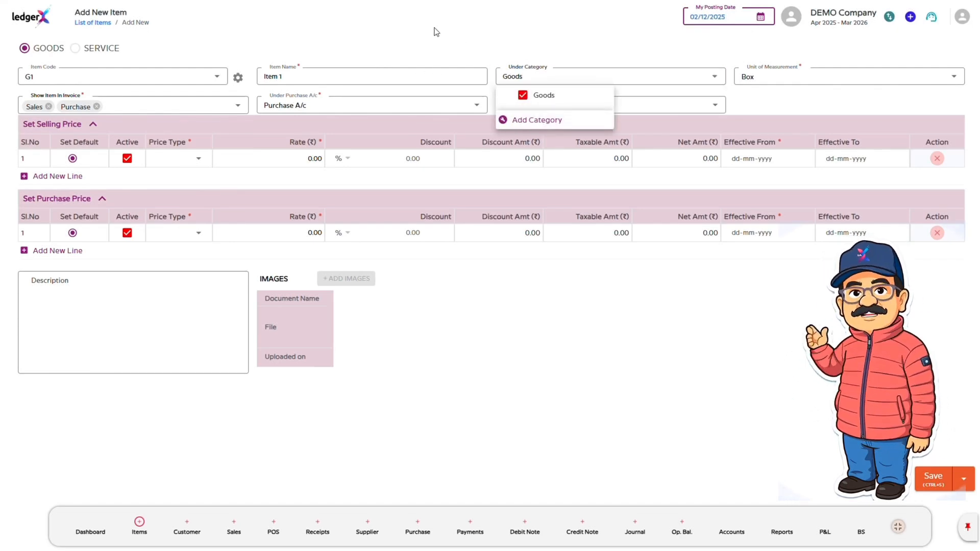
{"action": "left_click", "coordinate": [540, 120]}
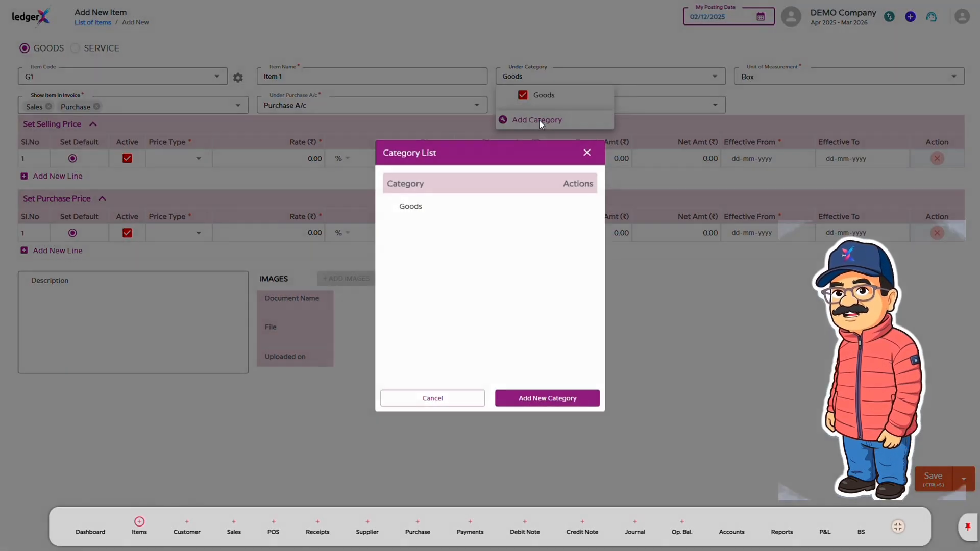
{"action": "left_click", "coordinate": [536, 401]}
{"action": "left_click", "coordinate": [449, 274]}
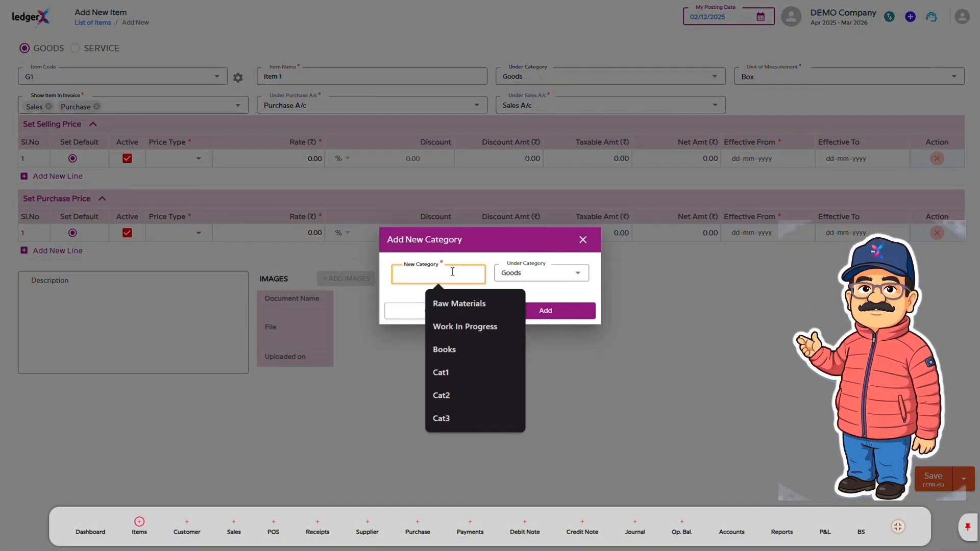
{"action": "type", "text": "Footballd"}
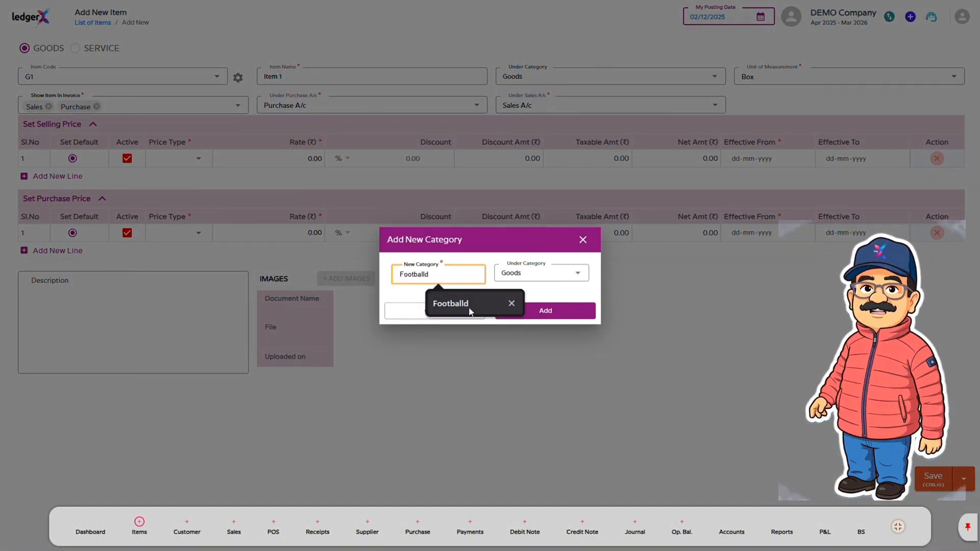
{"action": "left_click", "coordinate": [456, 305]}
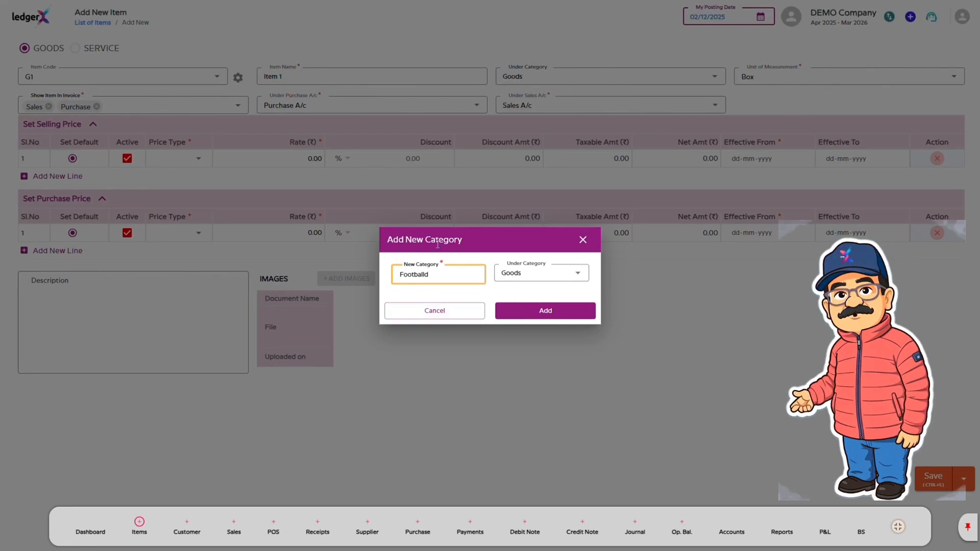
{"action": "left_click", "coordinate": [553, 312]}
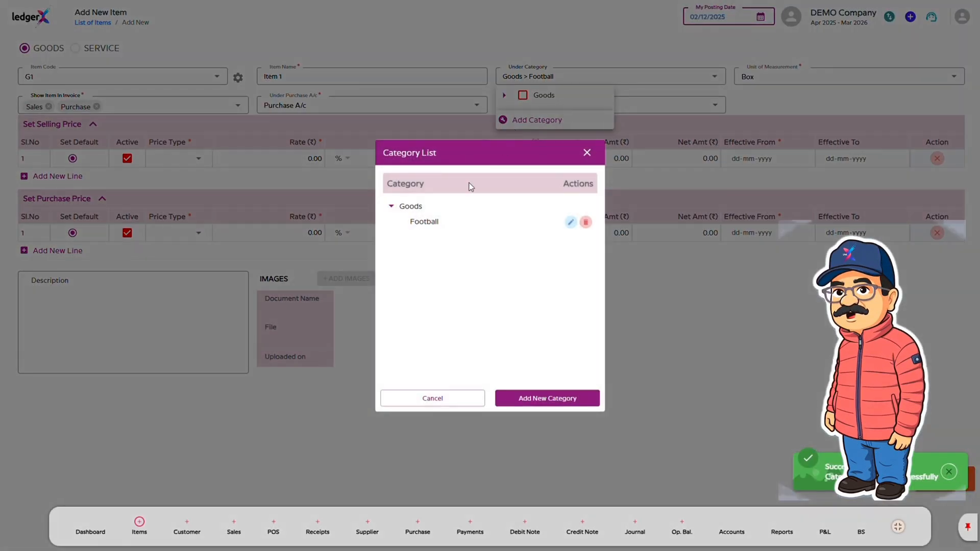
Step: Add another item category named "Basketball" under Goods
{"action": "left_click", "coordinate": [521, 399]}
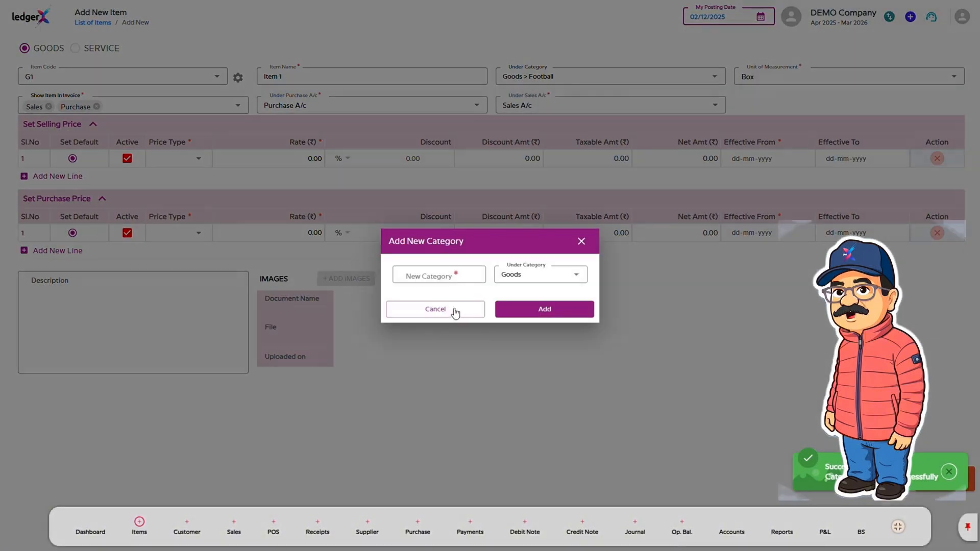
{"action": "left_click", "coordinate": [441, 275]}
{"action": "type", "text": "Baas"}
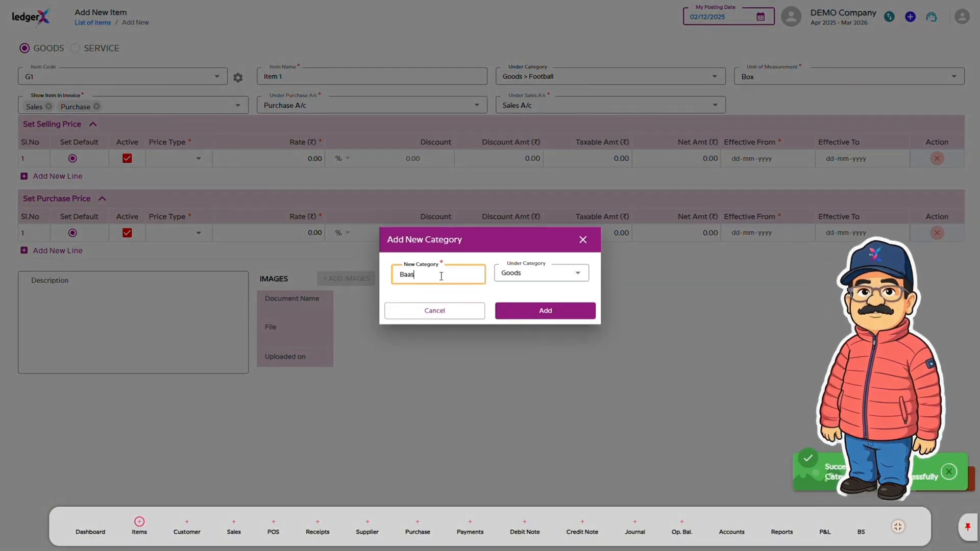
{"action": "key", "text": "BackSpace"}
{"action": "key", "text": "BackSpace"}
{"action": "type", "text": "s"}
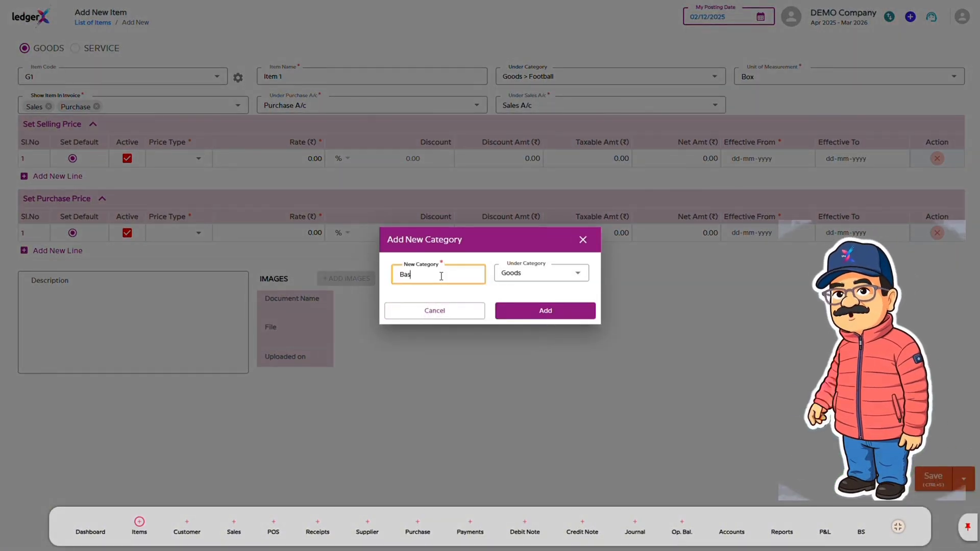
{"action": "type", "text": "ketball"}
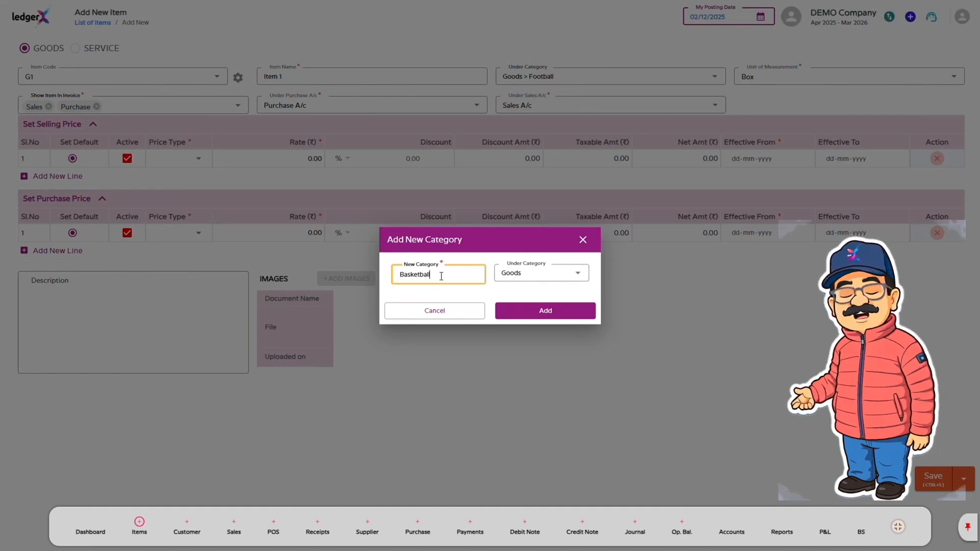
{"action": "left_click", "coordinate": [513, 310]}
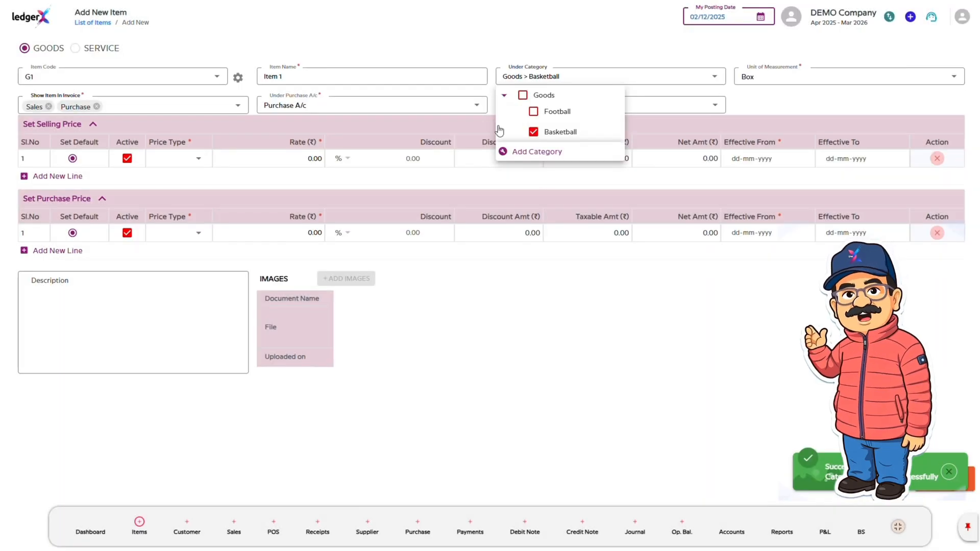
Step: Switch the item's category to Football and back to Basketball
{"action": "left_click", "coordinate": [533, 111]}
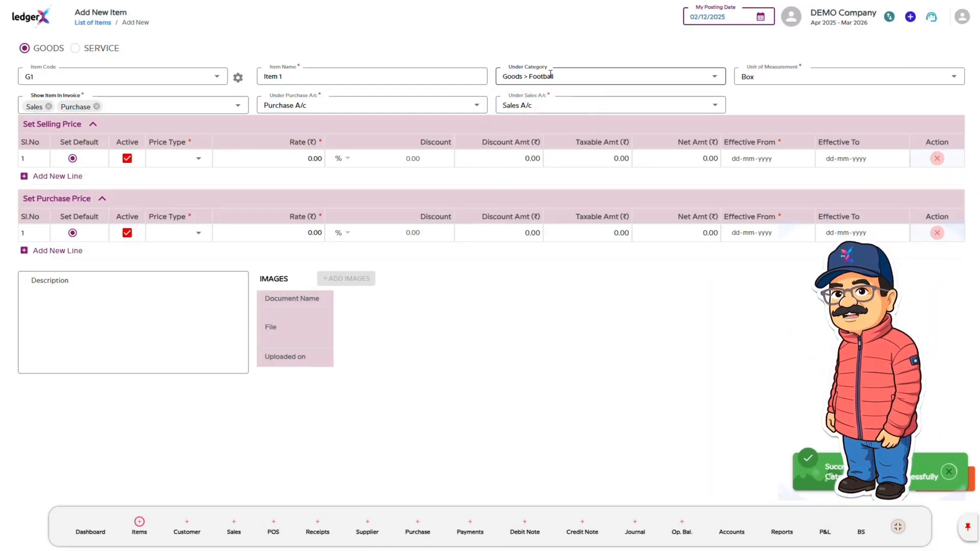
{"action": "left_click", "coordinate": [531, 76]}
{"action": "left_click", "coordinate": [534, 132]}
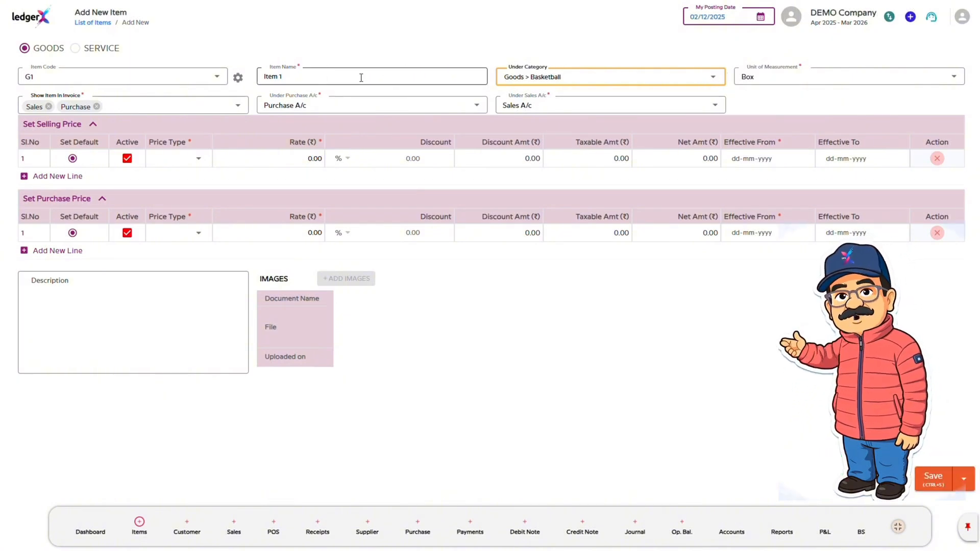
Step: Add a new sales account named "Sales -1" in the Sales group for the item
{"action": "left_click", "coordinate": [362, 109]}
{"action": "left_click", "coordinate": [542, 107]}
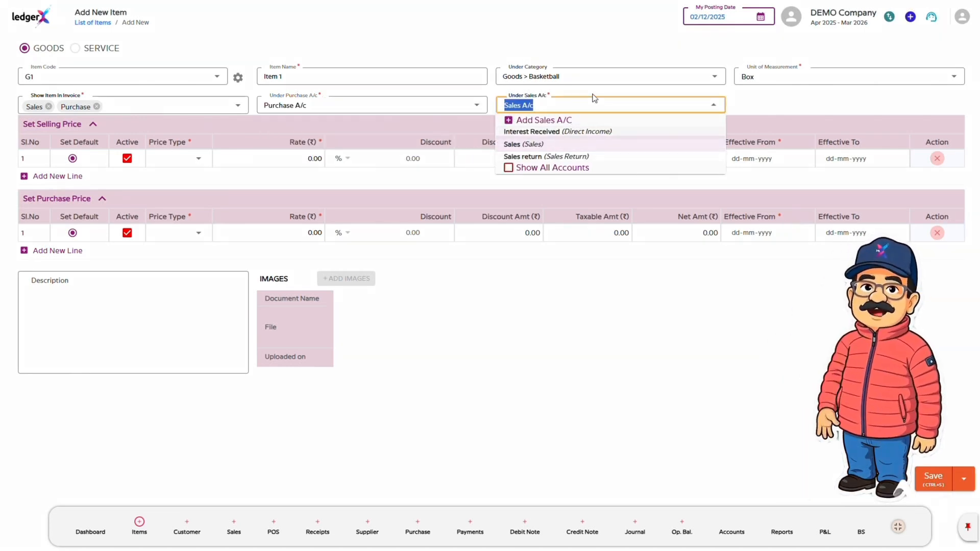
{"action": "left_click", "coordinate": [593, 99]}
{"action": "left_click", "coordinate": [594, 100]}
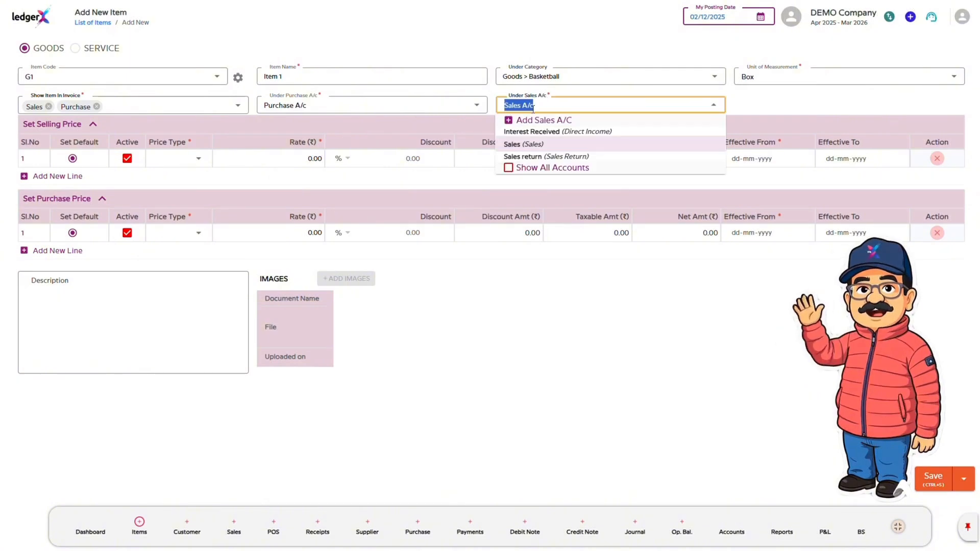
{"action": "left_click", "coordinate": [522, 121]}
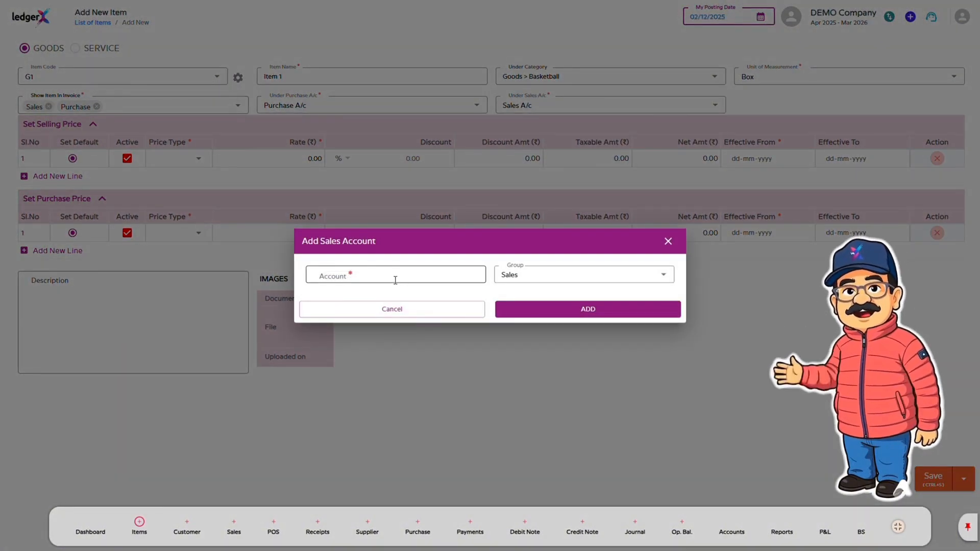
{"action": "left_click", "coordinate": [395, 280]}
{"action": "type", "text": "Sa"}
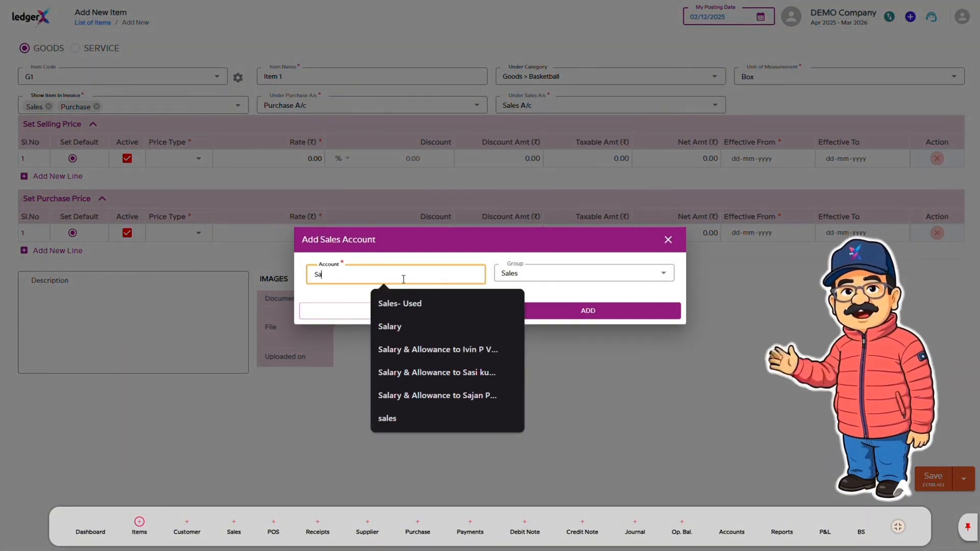
{"action": "type", "text": "les"}
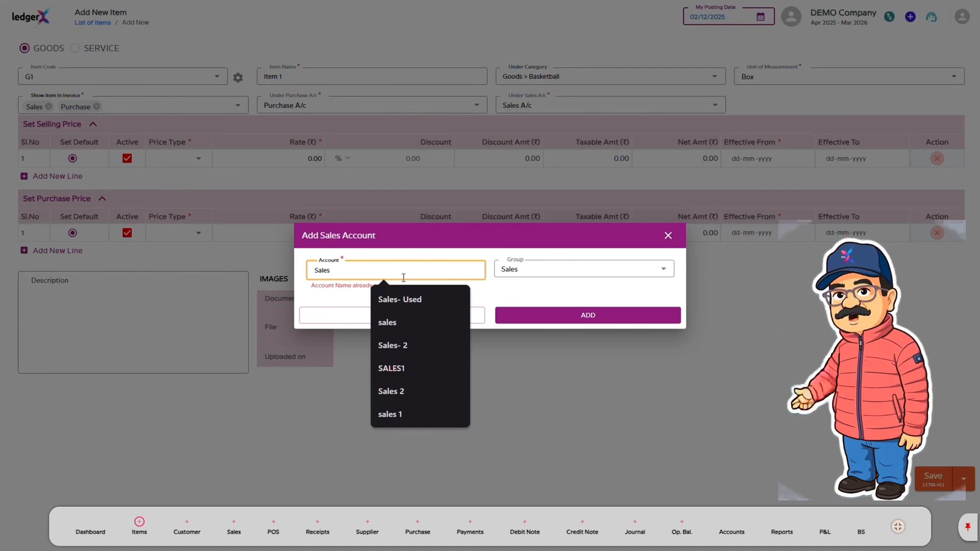
{"action": "type", "text": " -1"}
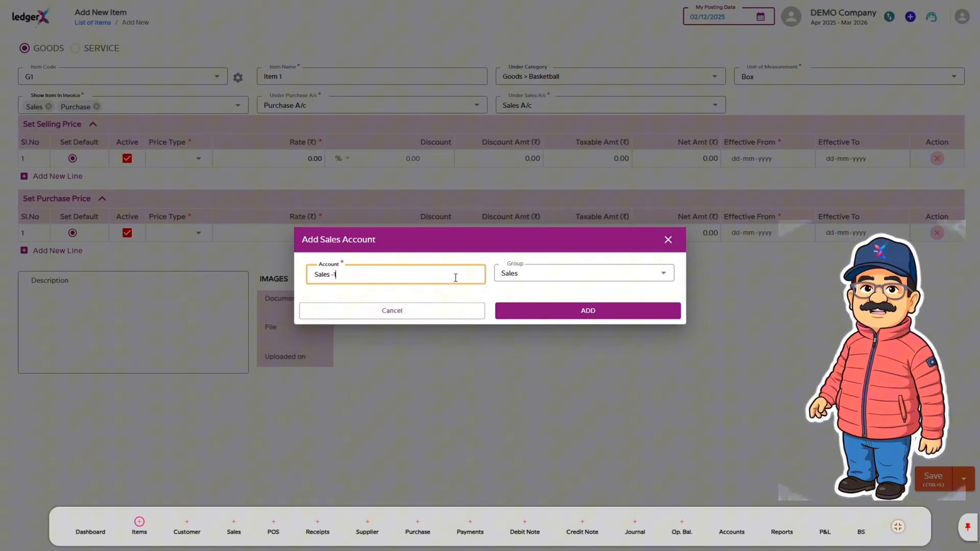
{"action": "left_click", "coordinate": [564, 309]}
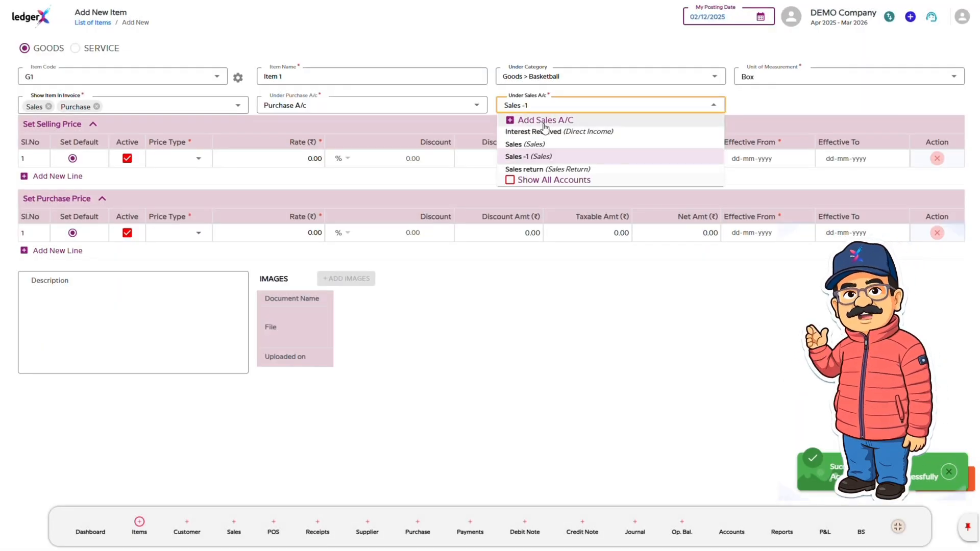
Step: Add another sales account named "Sales-2" in the Sales group
{"action": "left_click", "coordinate": [545, 123]}
{"action": "left_click", "coordinate": [410, 279]}
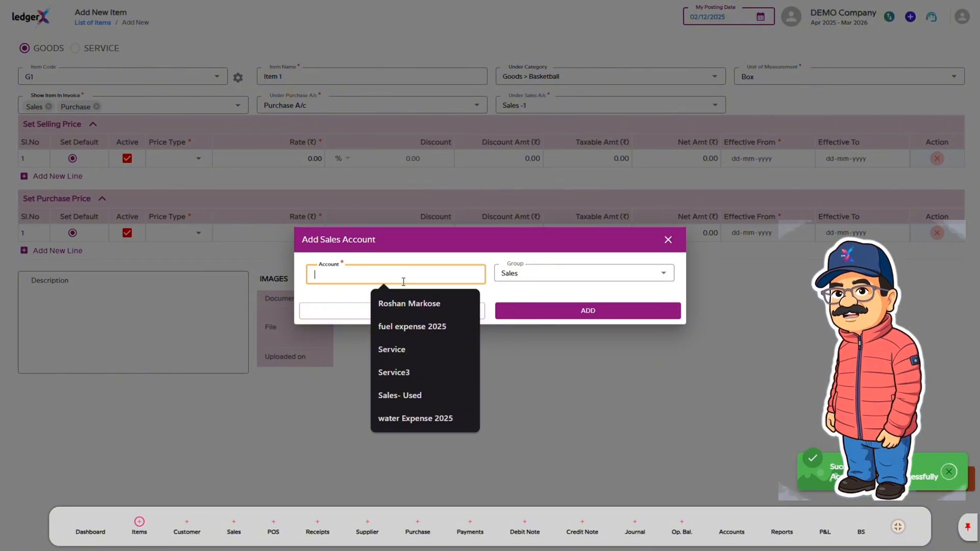
{"action": "type", "text": "Sales"}
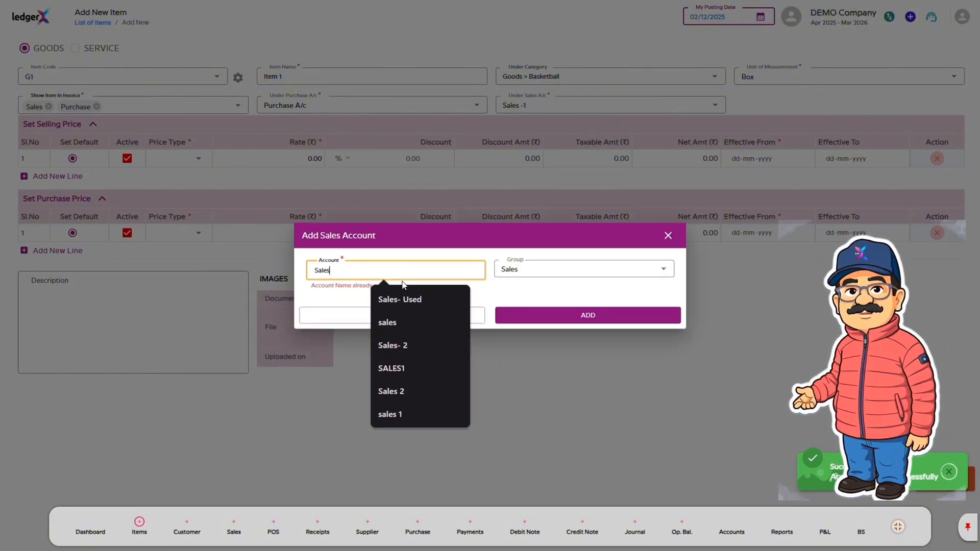
{"action": "type", "text": "-2"}
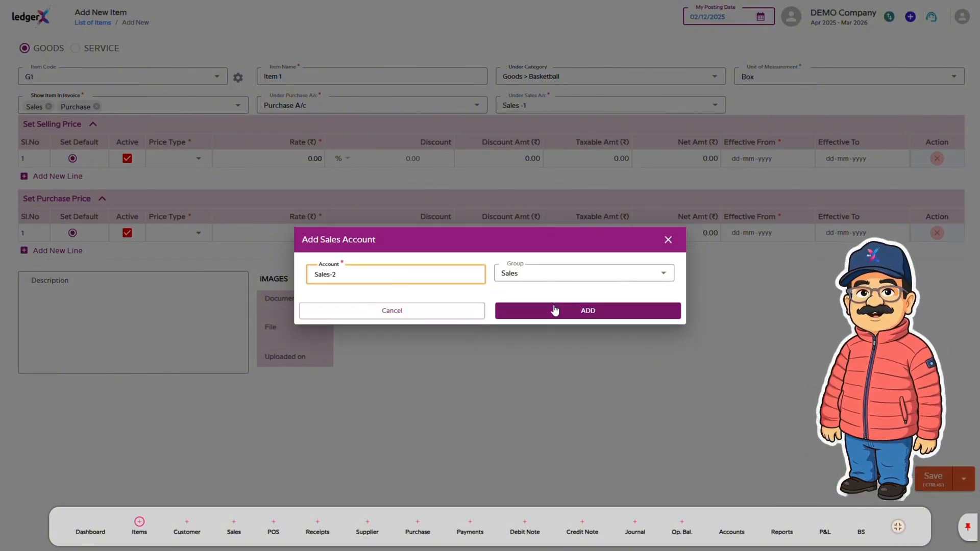
{"action": "left_click", "coordinate": [554, 313]}
Step: Add a third sales account named "Sales-3" in the Sales group, and choose Sales as the item's sales account
{"action": "left_click", "coordinate": [541, 121]}
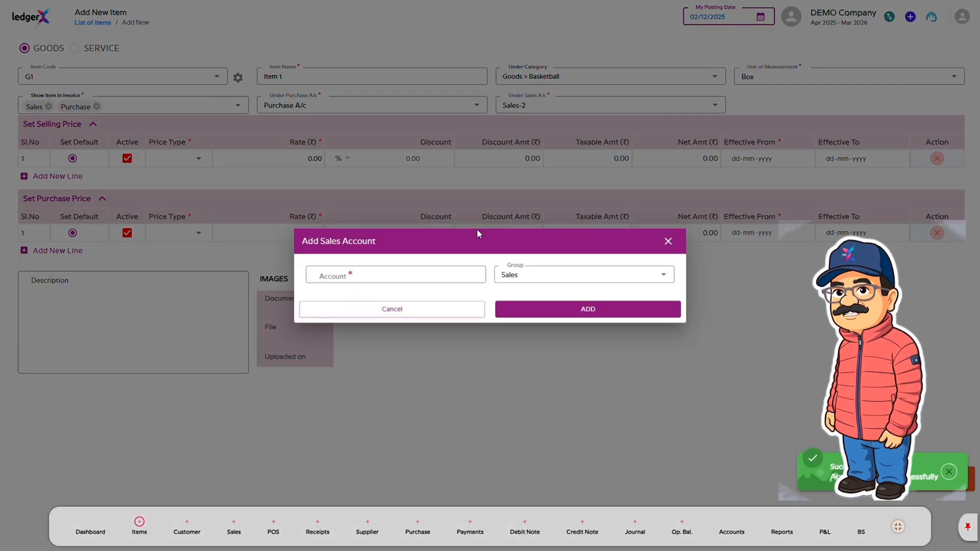
{"action": "left_click", "coordinate": [405, 271]}
{"action": "type", "text": "Sales"}
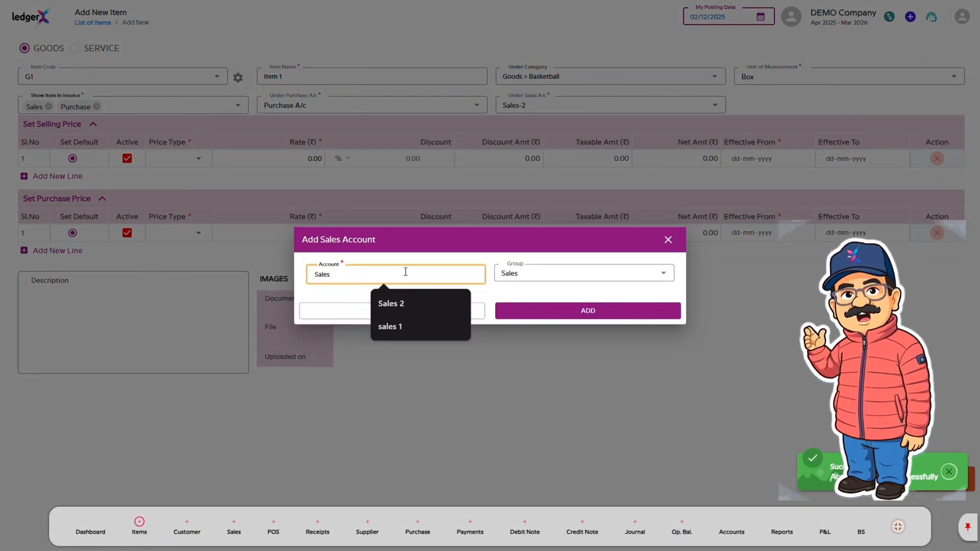
{"action": "key", "text": "BackSpace"}
{"action": "type", "text": "-3"}
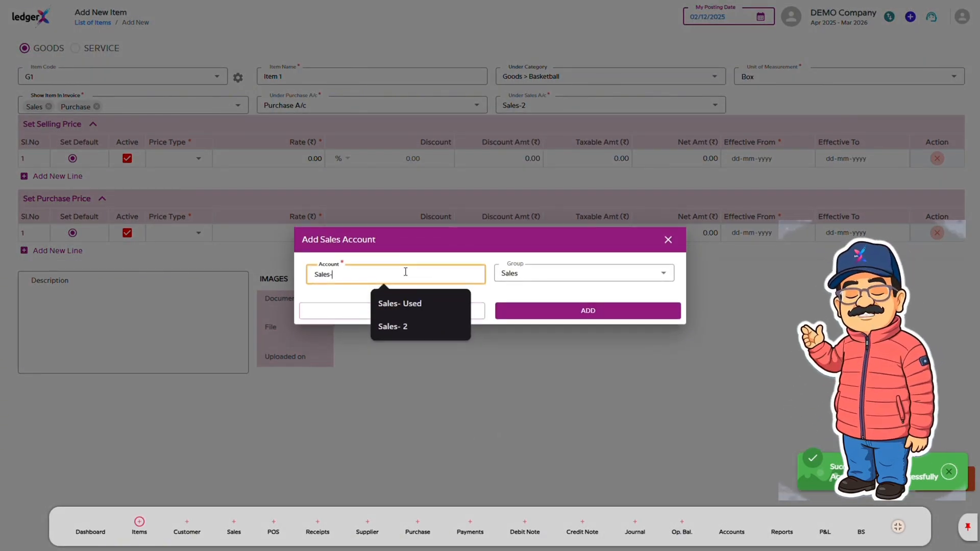
{"action": "left_click", "coordinate": [531, 306]}
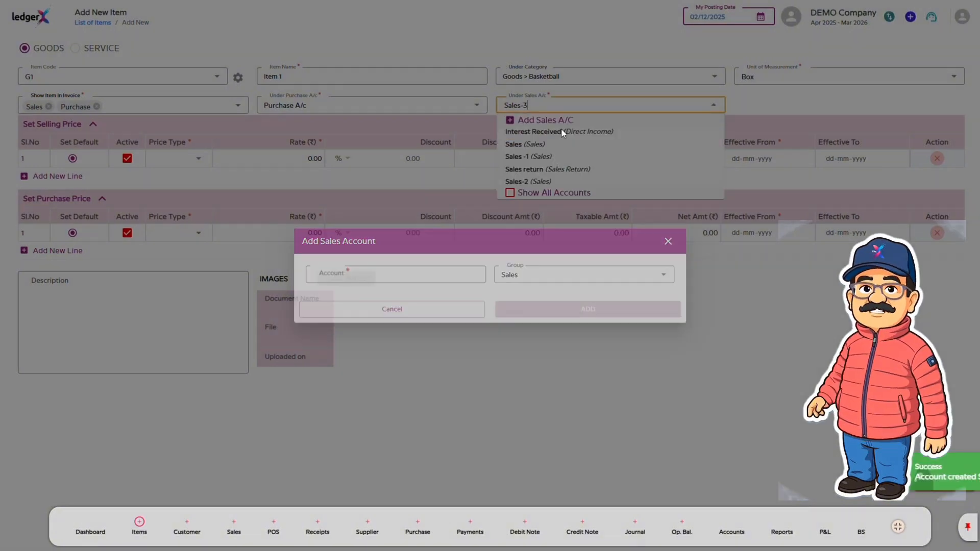
{"action": "left_click", "coordinate": [535, 145]}
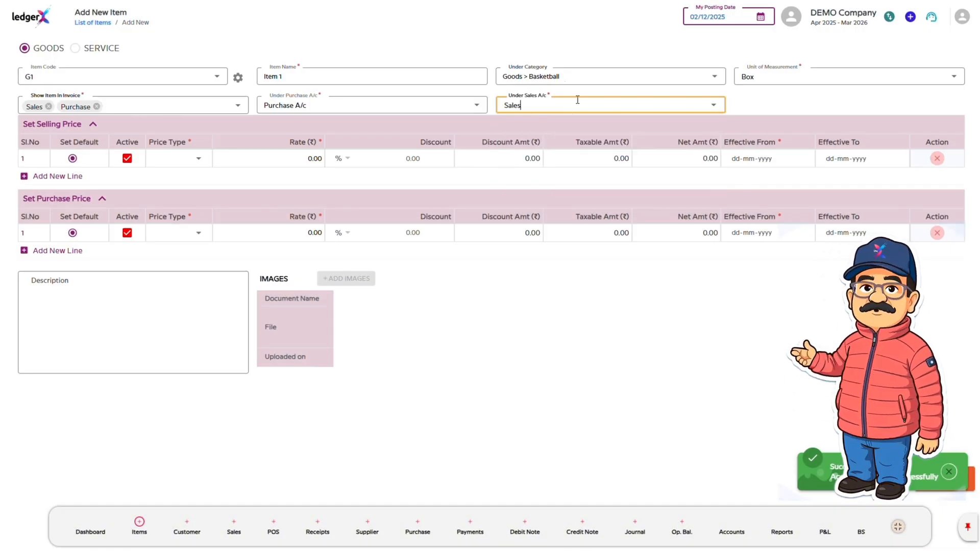
{"action": "left_click", "coordinate": [419, 122]}
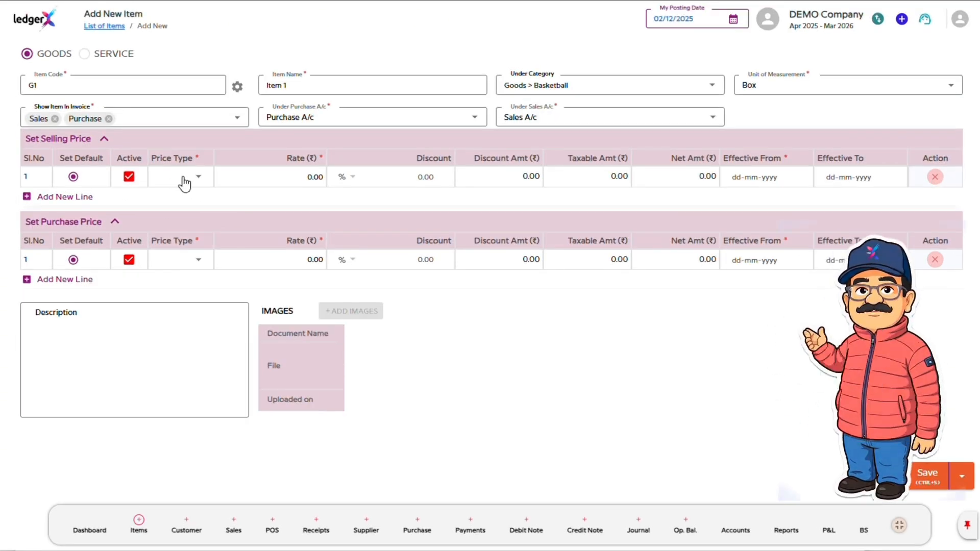
Step: Add a selling price type named "Customer A" and keep it selected on the first selling price line
{"action": "left_click", "coordinate": [163, 182]}
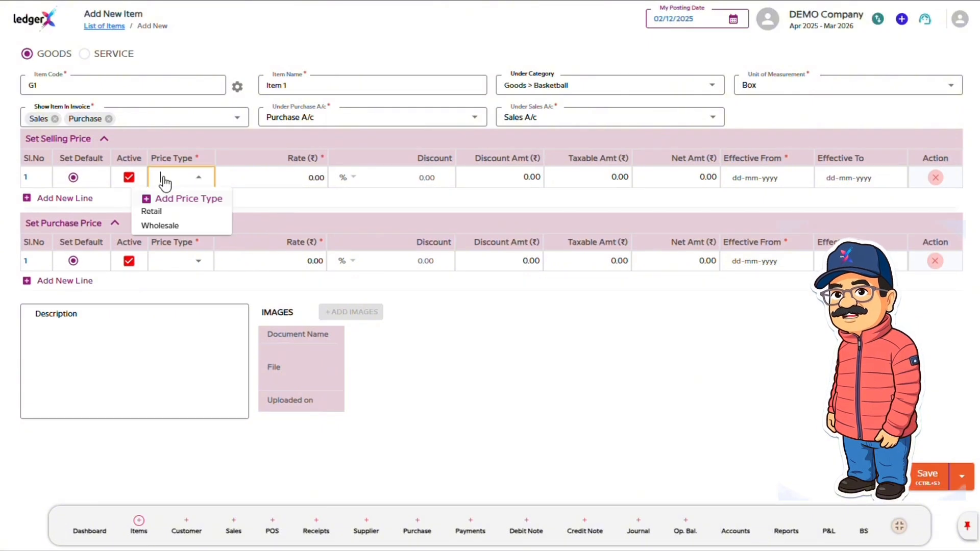
{"action": "left_click", "coordinate": [194, 205]}
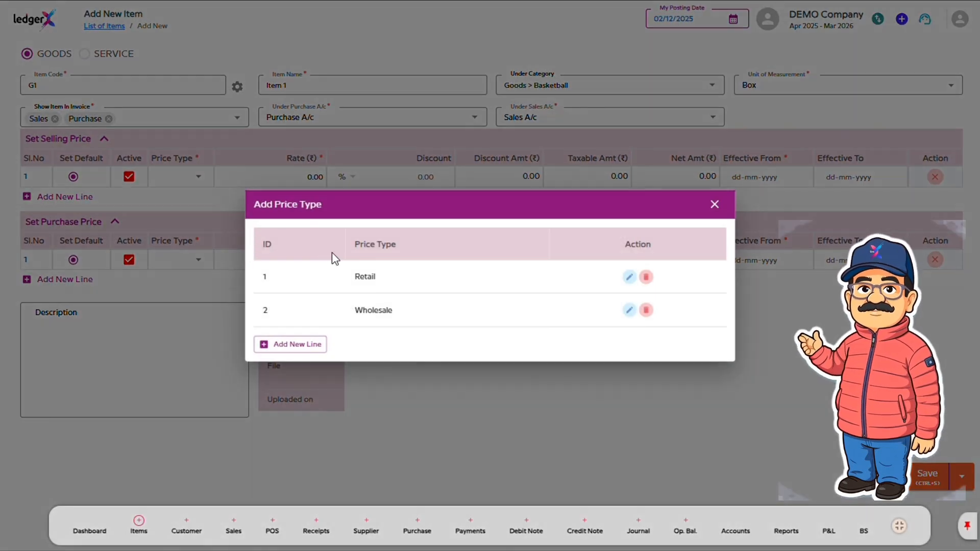
{"action": "left_click", "coordinate": [316, 341]}
{"action": "left_click", "coordinate": [366, 257]}
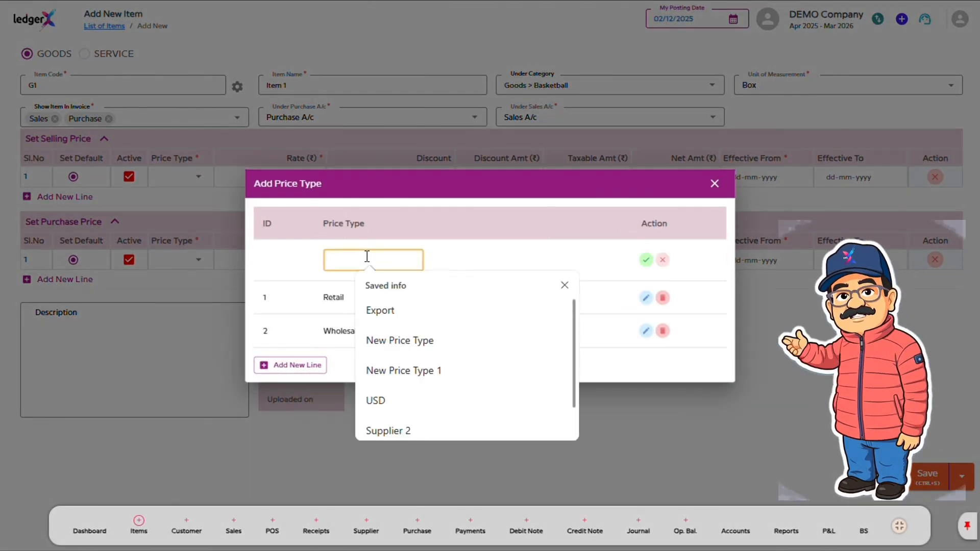
{"action": "type", "text": "CU"}
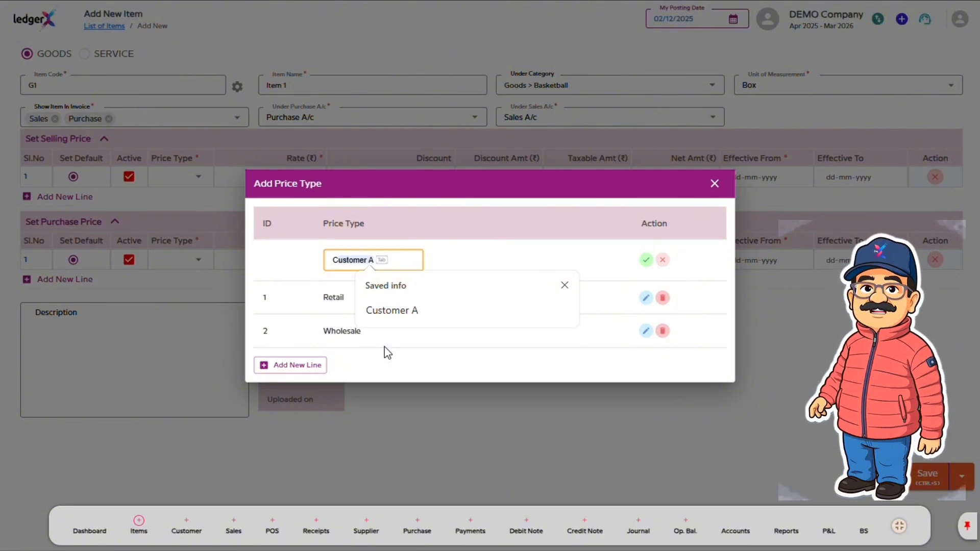
{"action": "left_click", "coordinate": [419, 314]}
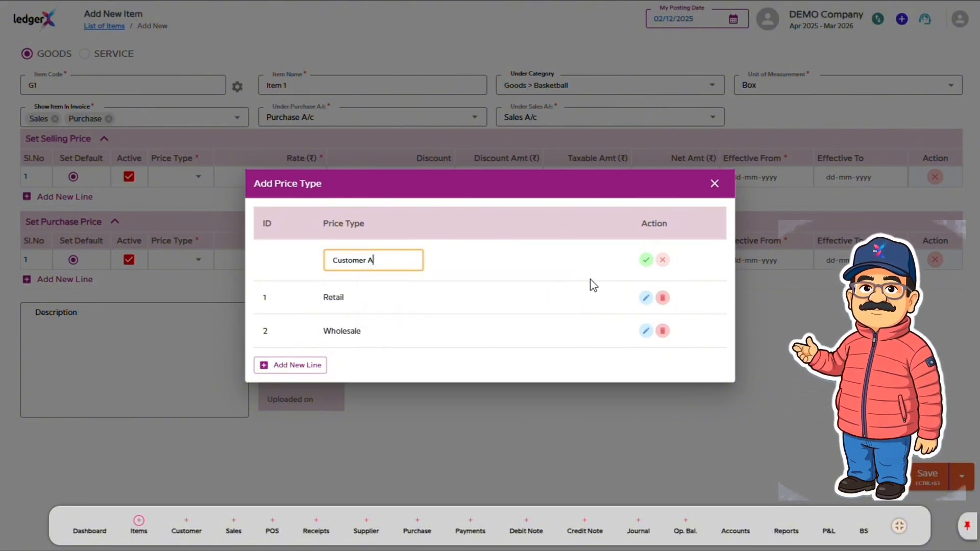
{"action": "left_click", "coordinate": [646, 261]}
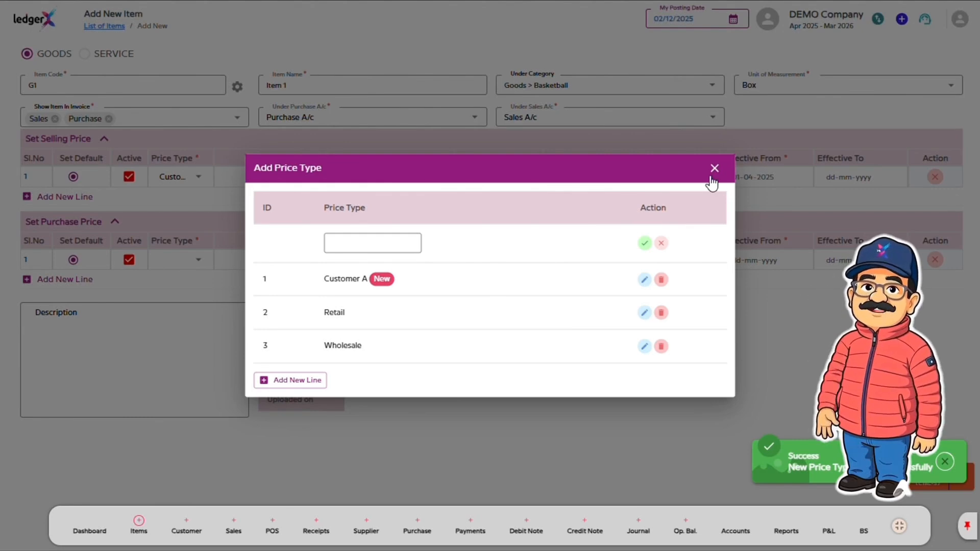
{"action": "left_click", "coordinate": [713, 171]}
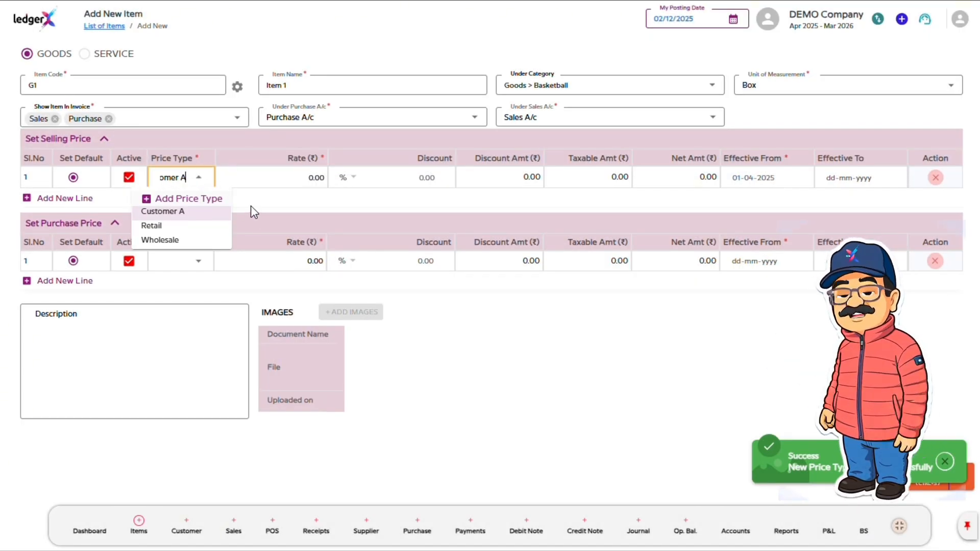
{"action": "left_click", "coordinate": [250, 207]}
{"action": "left_click", "coordinate": [183, 184]}
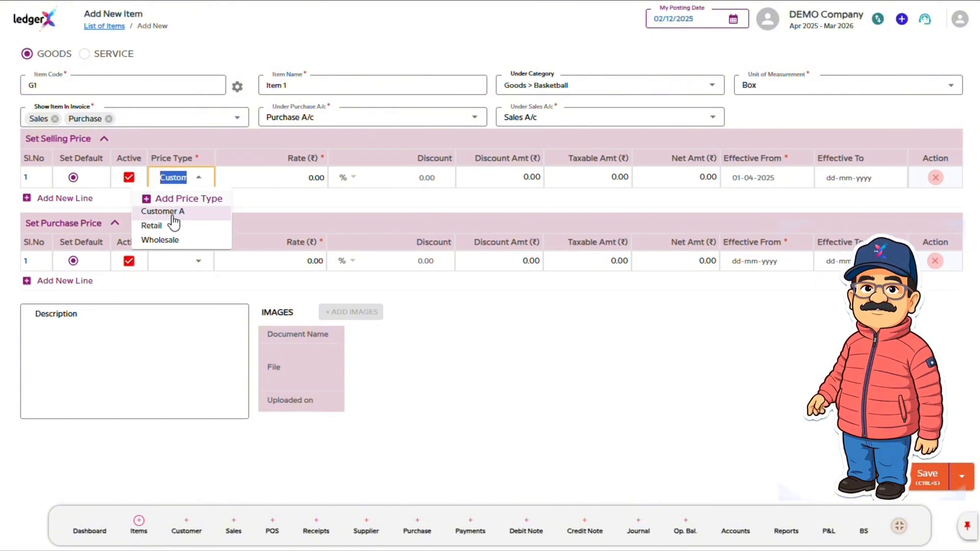
{"action": "left_click", "coordinate": [250, 209]}
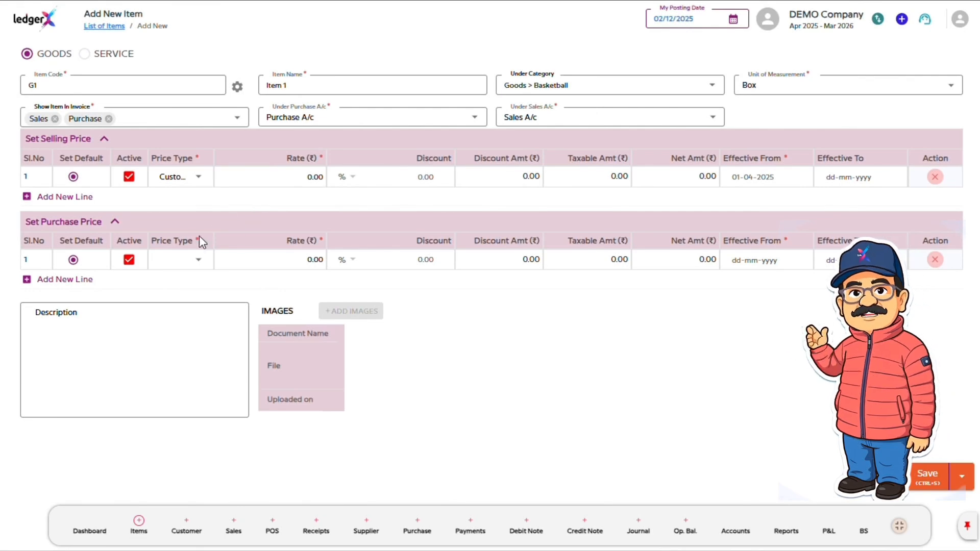
Step: Add a purchase price type named "Supplier A" and keep it selected on the first purchase price line
{"action": "left_click", "coordinate": [172, 264]}
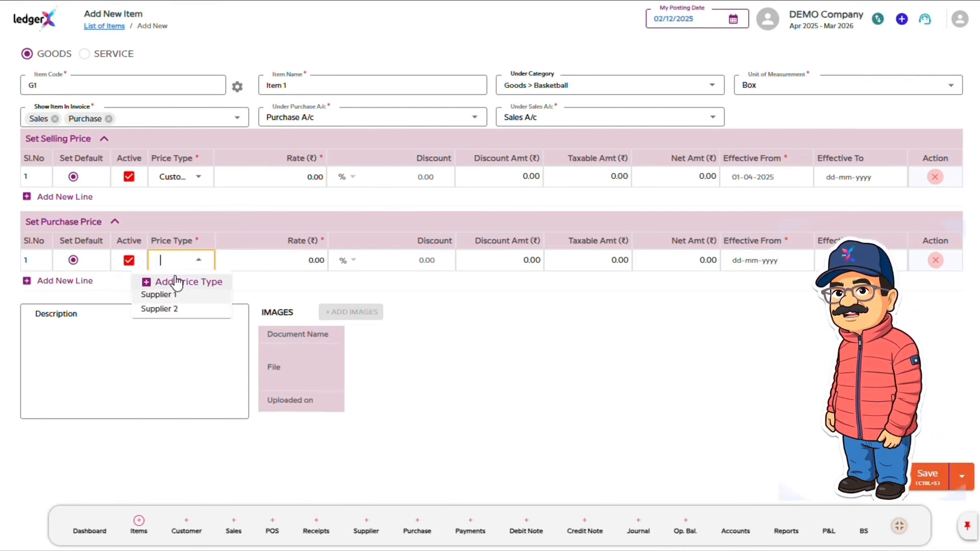
{"action": "left_click", "coordinate": [180, 283]}
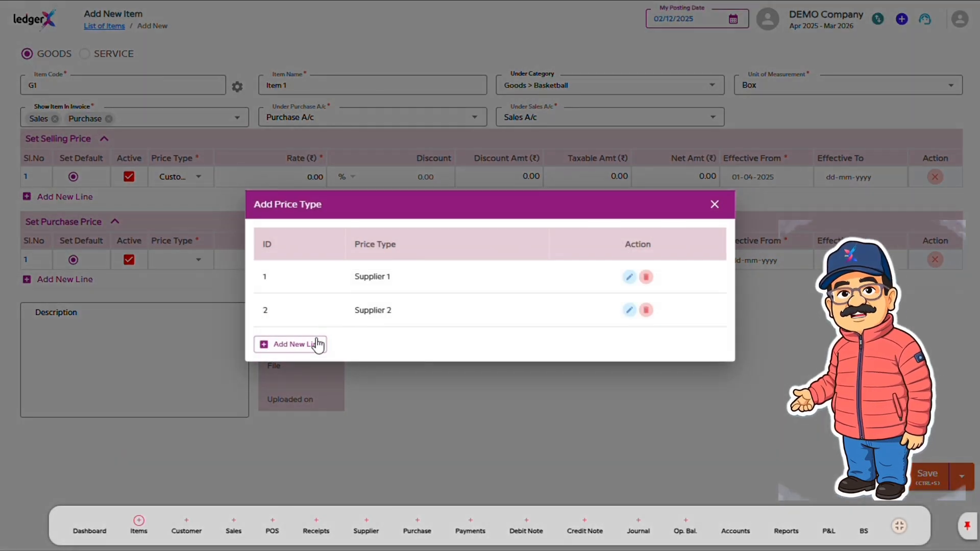
{"action": "left_click", "coordinate": [316, 344]}
{"action": "left_click", "coordinate": [355, 259]}
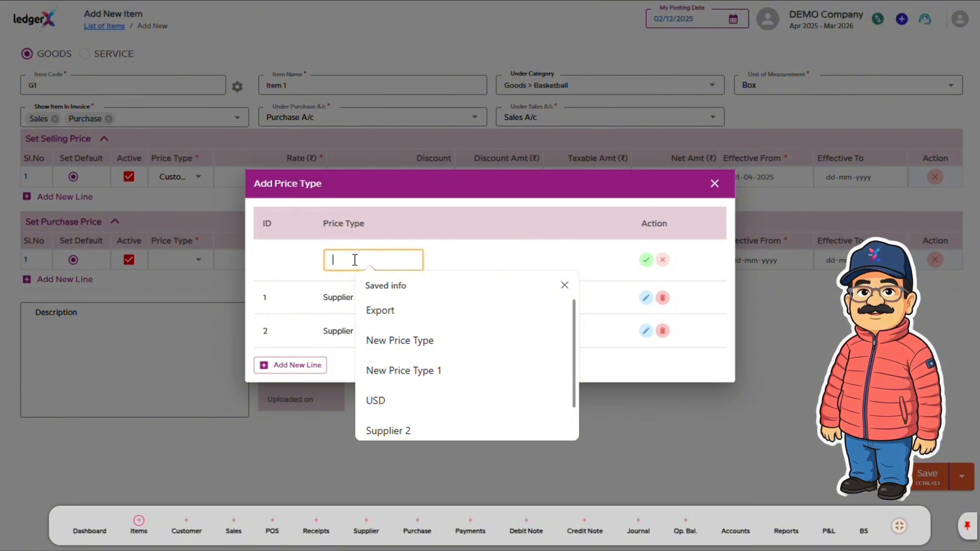
{"action": "left_click", "coordinate": [414, 430]}
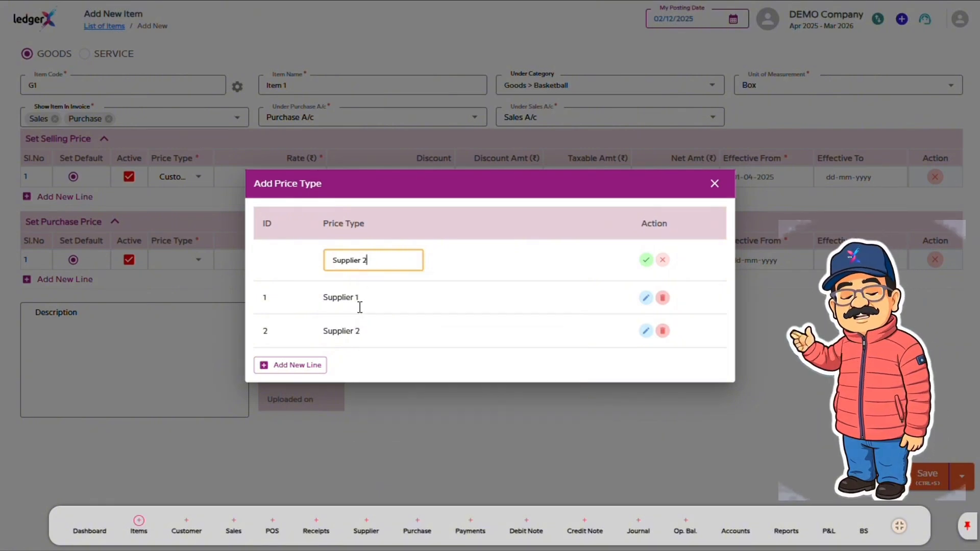
{"action": "key", "text": "BackSpace"}
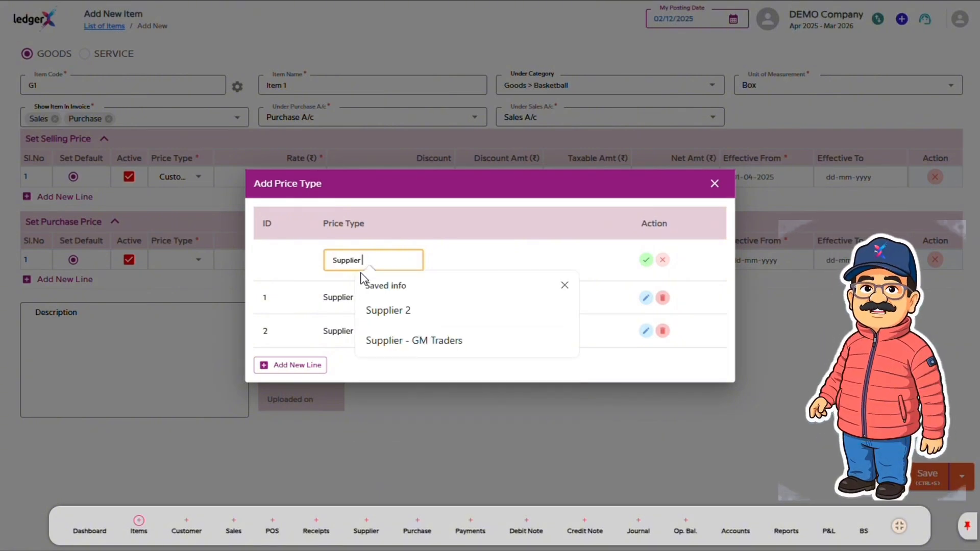
{"action": "type", "text": "A"}
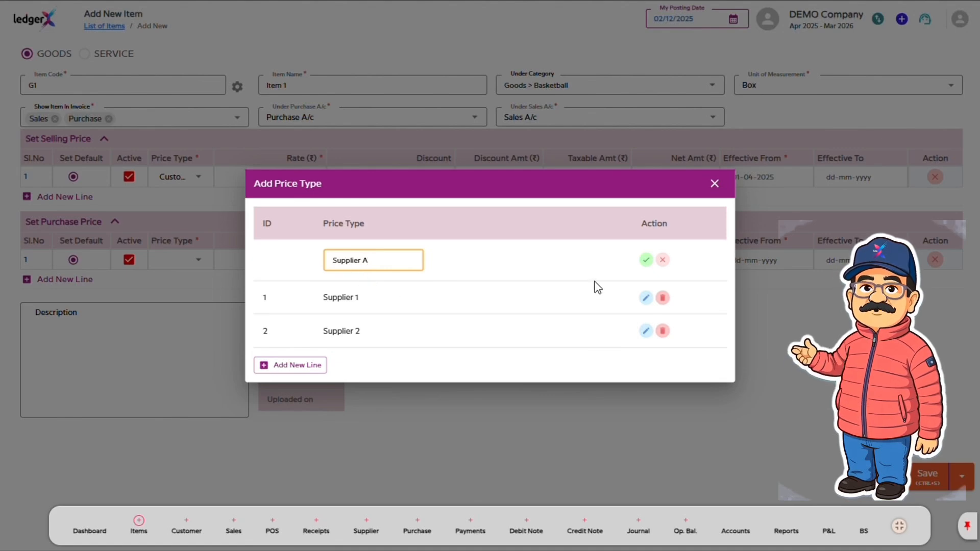
{"action": "left_click", "coordinate": [646, 259]}
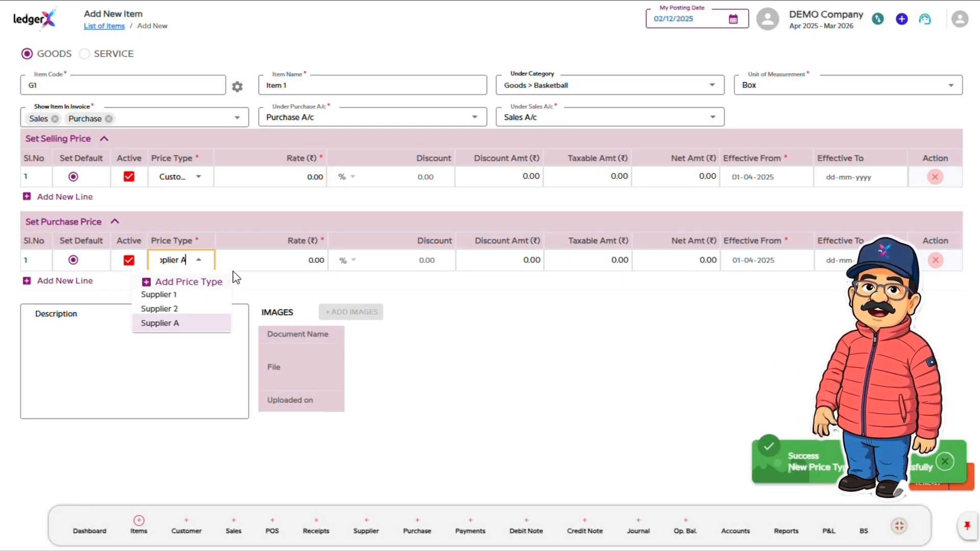
{"action": "left_click", "coordinate": [264, 286]}
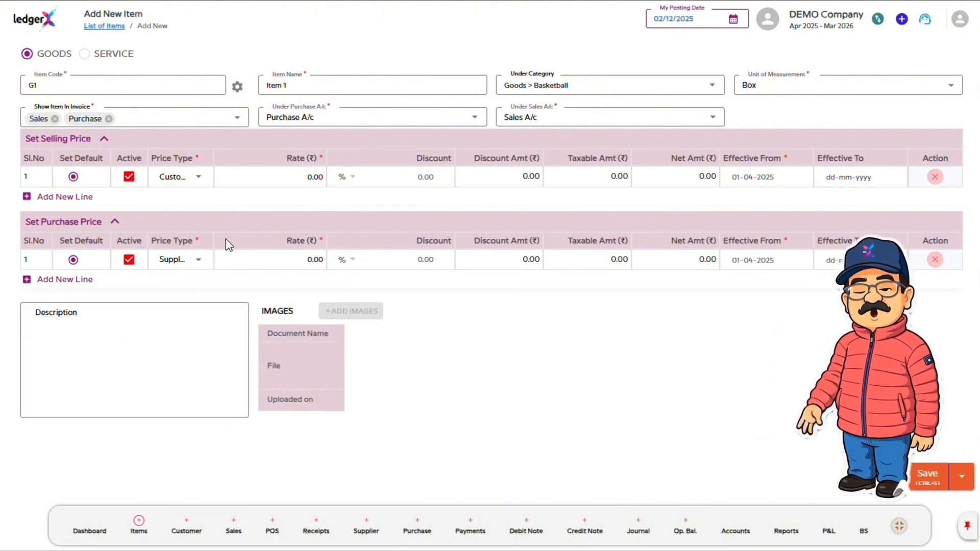
Step: Change the first selling price line's price type to Retail, and check the available purchase price types
{"action": "left_click", "coordinate": [202, 180]}
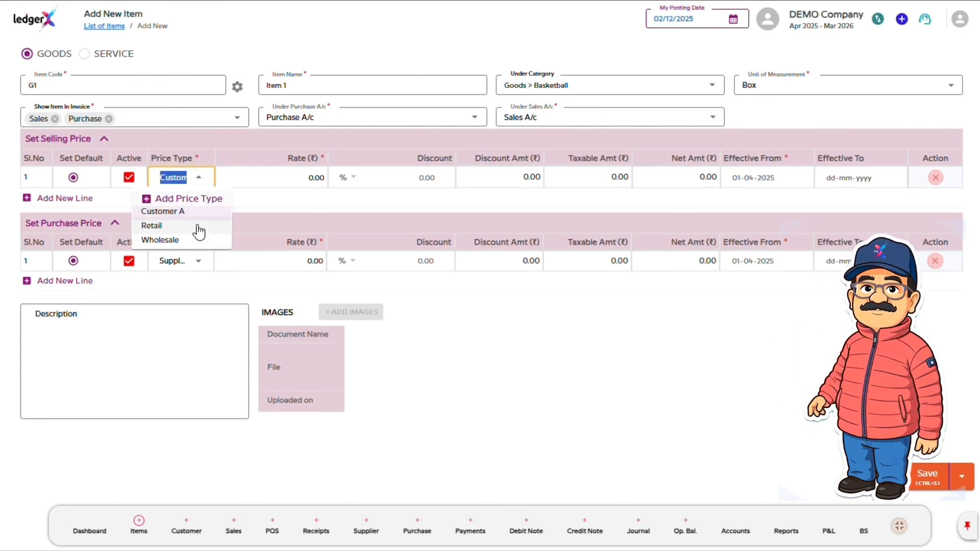
{"action": "left_click", "coordinate": [199, 231]}
{"action": "left_click", "coordinate": [194, 260]}
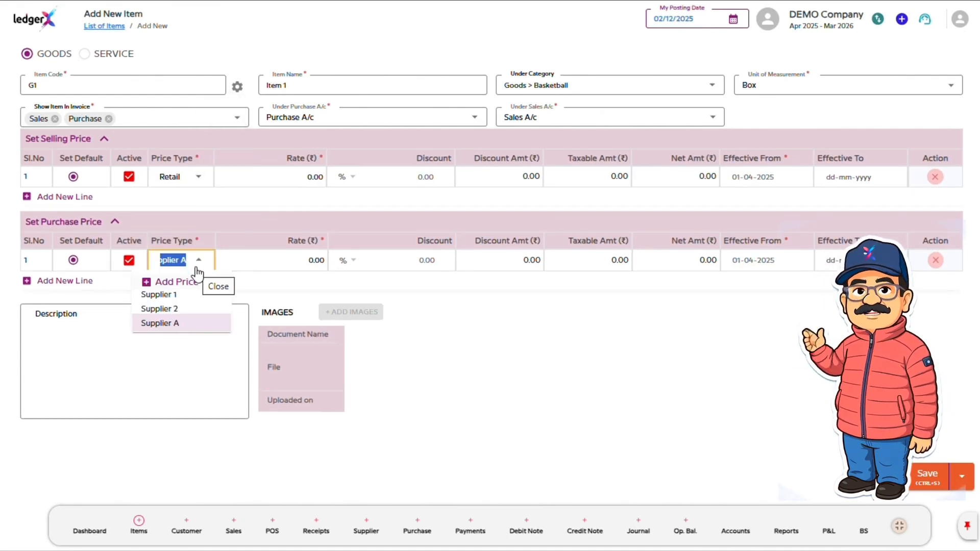
{"action": "left_click", "coordinate": [220, 223]}
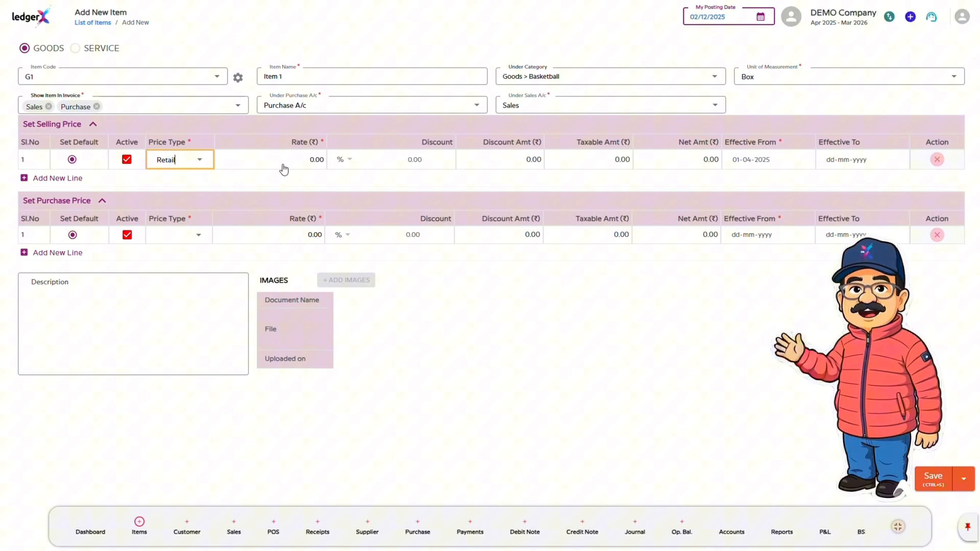
Step: Set the Retail selling price line's rate to 15,000 with the discount kept as a percentage
{"action": "left_click", "coordinate": [288, 163]}
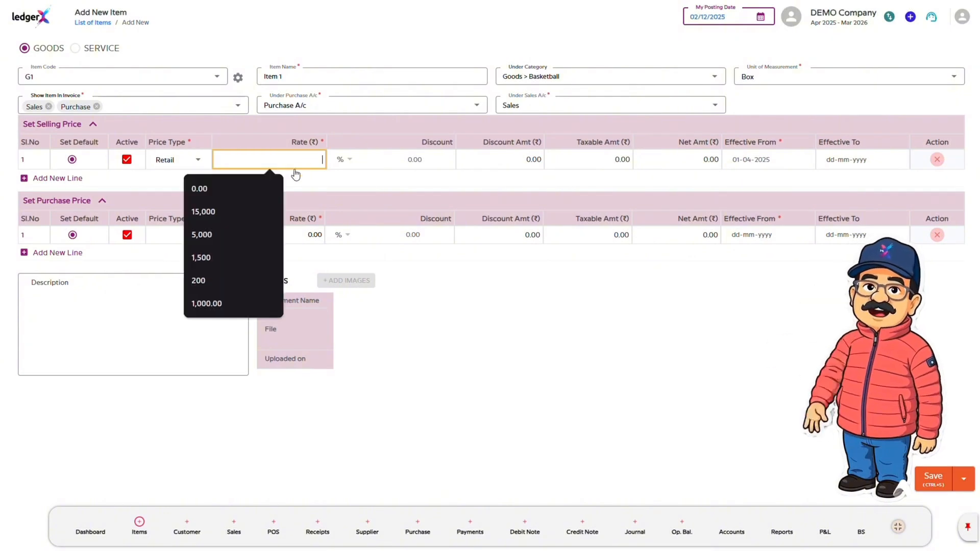
{"action": "left_click", "coordinate": [242, 213]}
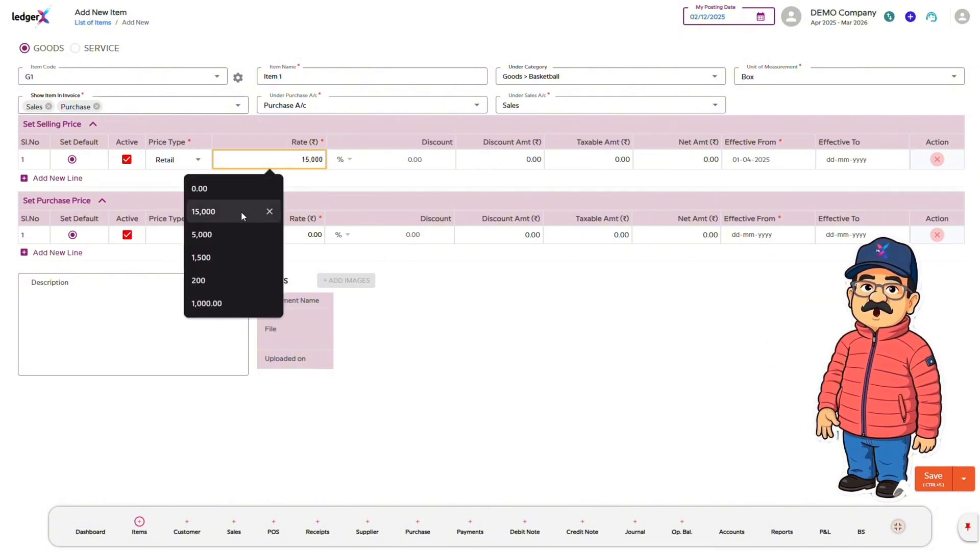
{"action": "left_click", "coordinate": [340, 160]}
{"action": "left_click", "coordinate": [342, 174]}
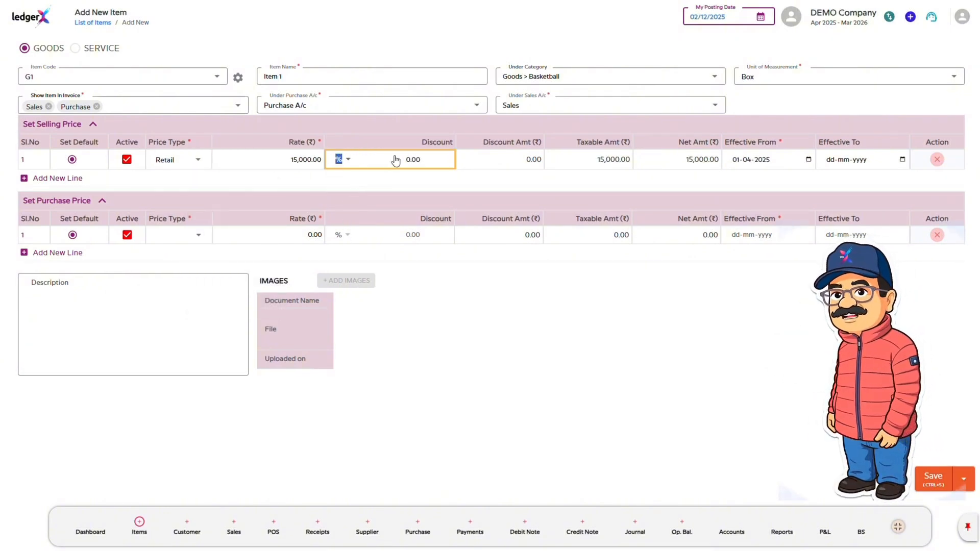
Step: Give the Retail selling price line a 1% discount and an effective-to date of 04-01-2026
{"action": "left_click", "coordinate": [410, 159]}
{"action": "type", "text": "1"}
{"action": "left_click", "coordinate": [599, 184]}
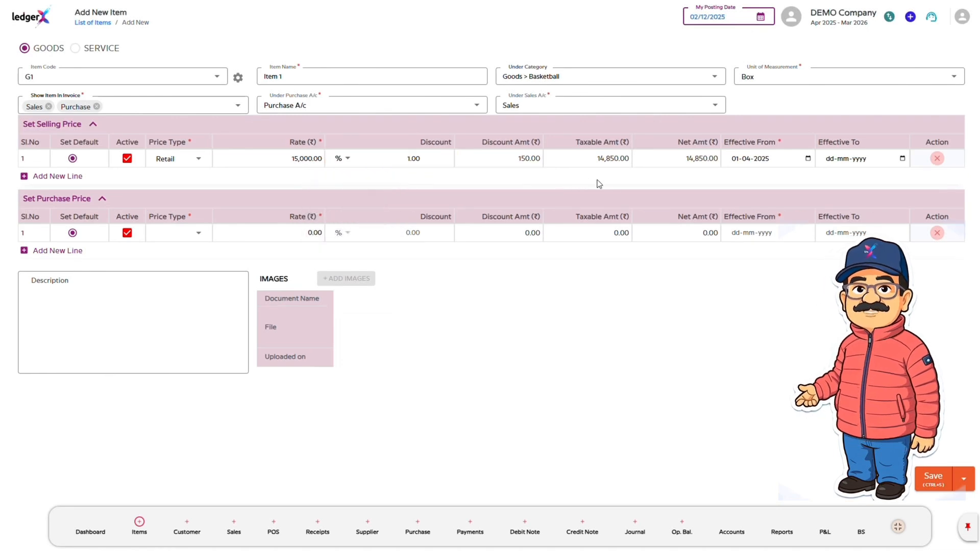
{"action": "left_click", "coordinate": [902, 158]}
{"action": "left_click", "coordinate": [910, 301]}
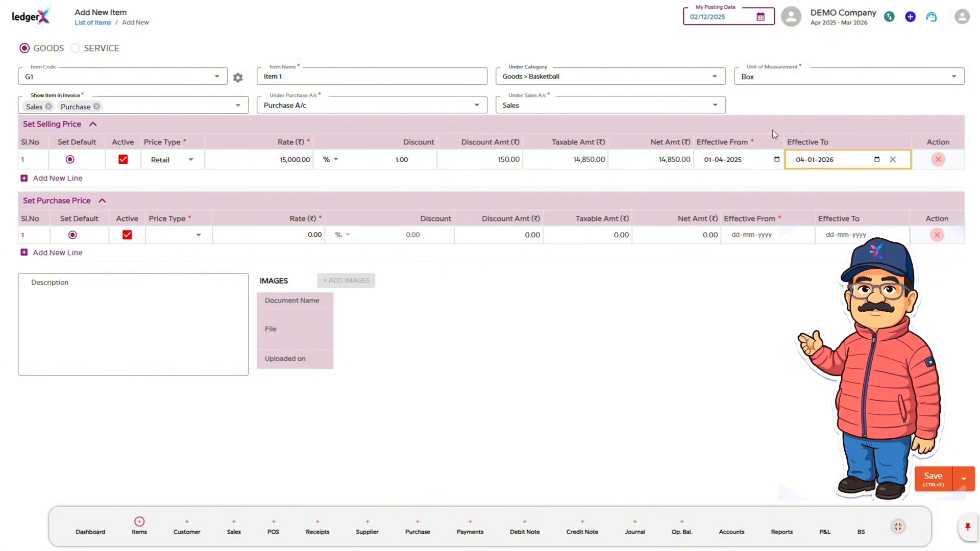
Step: Delete the Retail selling price line and add a new line under the selling prices
{"action": "left_click", "coordinate": [938, 160]}
{"action": "left_click", "coordinate": [546, 289]}
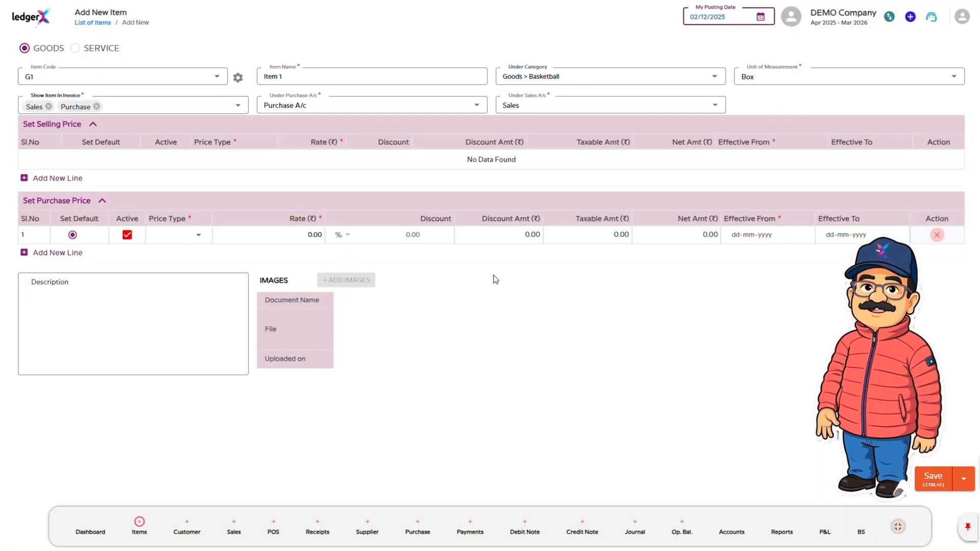
{"action": "left_click", "coordinate": [62, 179]}
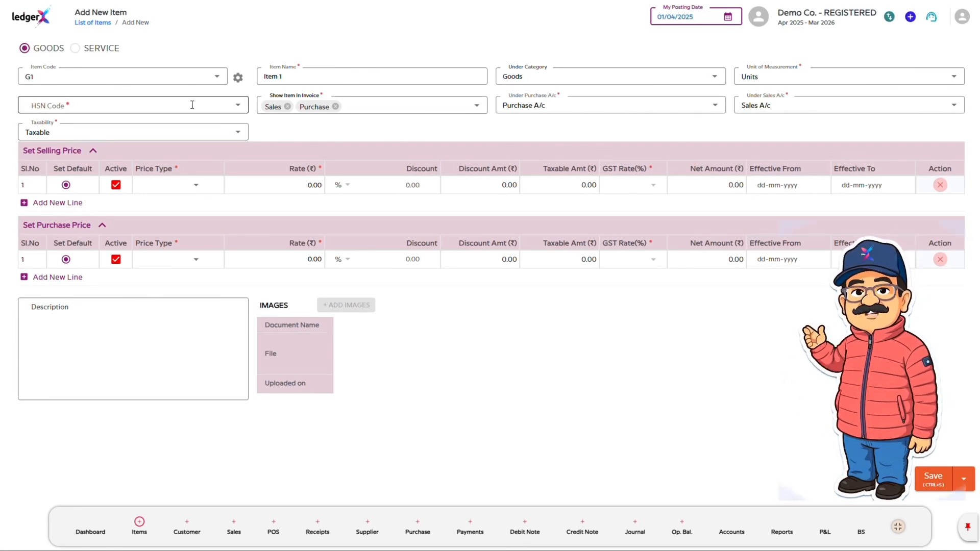
Step: Examine the HSN codes available for the item without choosing one
{"action": "left_click", "coordinate": [147, 134]}
{"action": "left_click", "coordinate": [146, 105]}
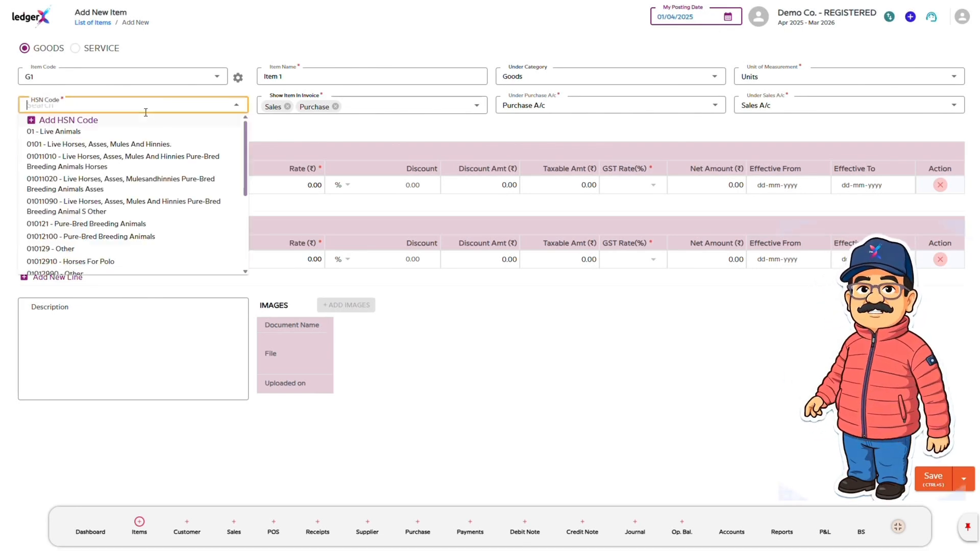
{"action": "left_click", "coordinate": [266, 128]}
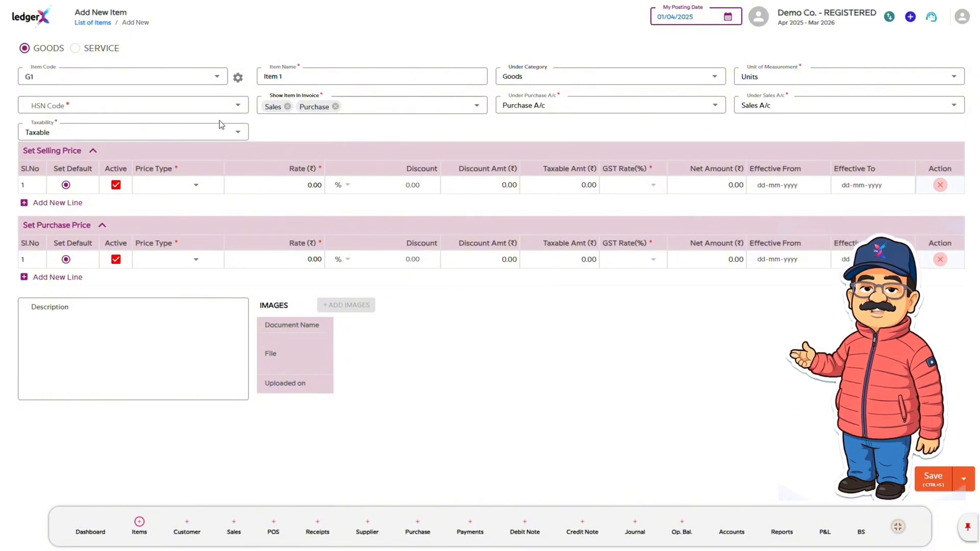
Step: Try Exempted, Non-Taxable(Non-GST), GST Reverse Charge and Out of scope as the item's taxability, and set it back to Taxable
{"action": "left_click", "coordinate": [193, 128]}
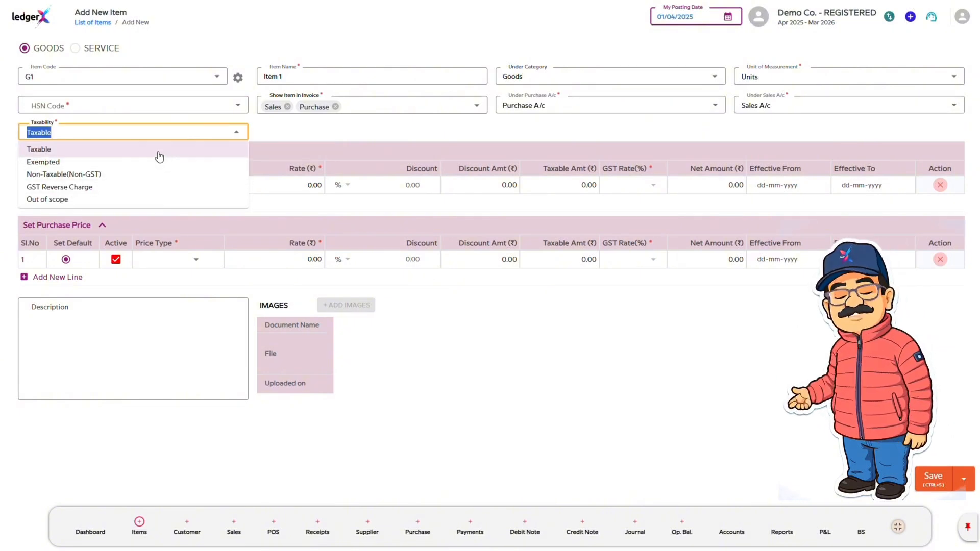
{"action": "left_click", "coordinate": [73, 151]}
{"action": "left_click", "coordinate": [86, 134]}
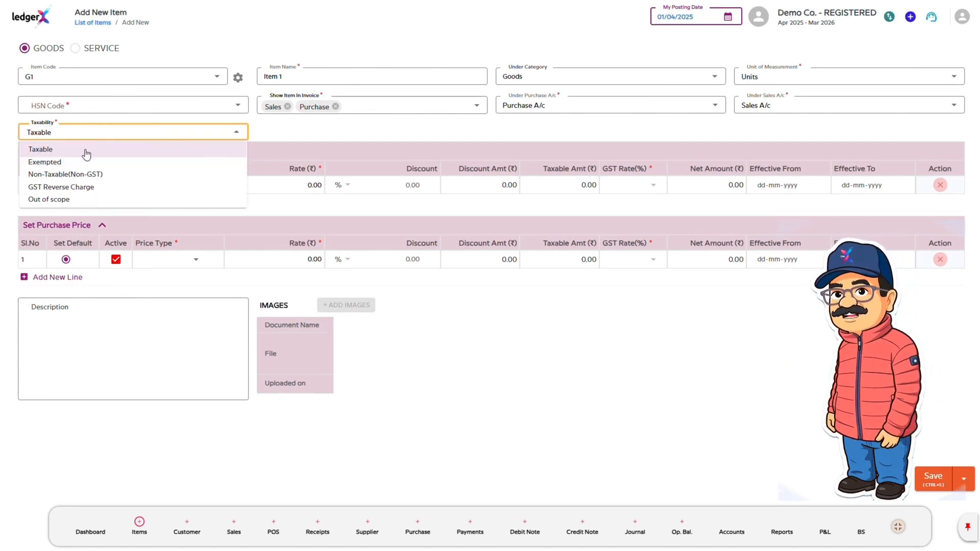
{"action": "left_click", "coordinate": [81, 161]}
{"action": "left_click", "coordinate": [68, 134]}
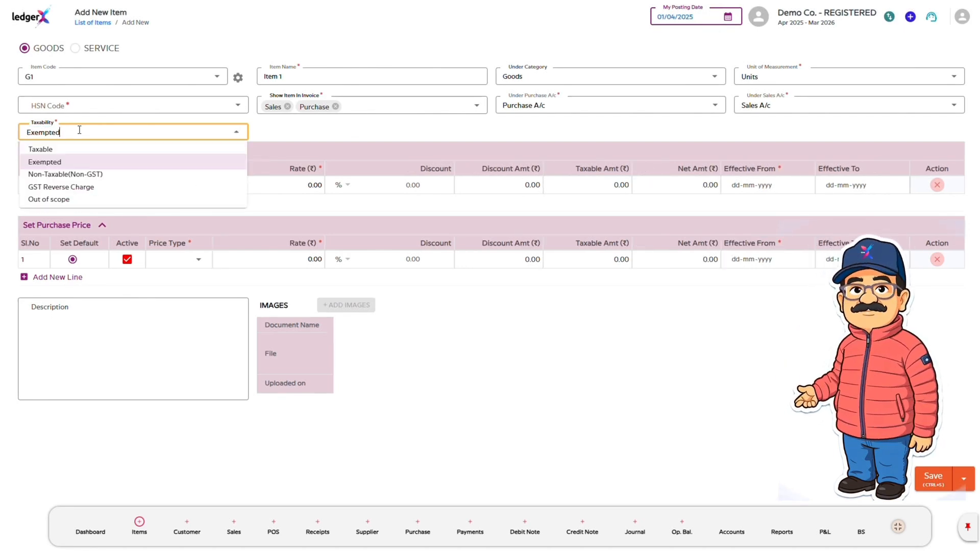
{"action": "left_click", "coordinate": [77, 174]}
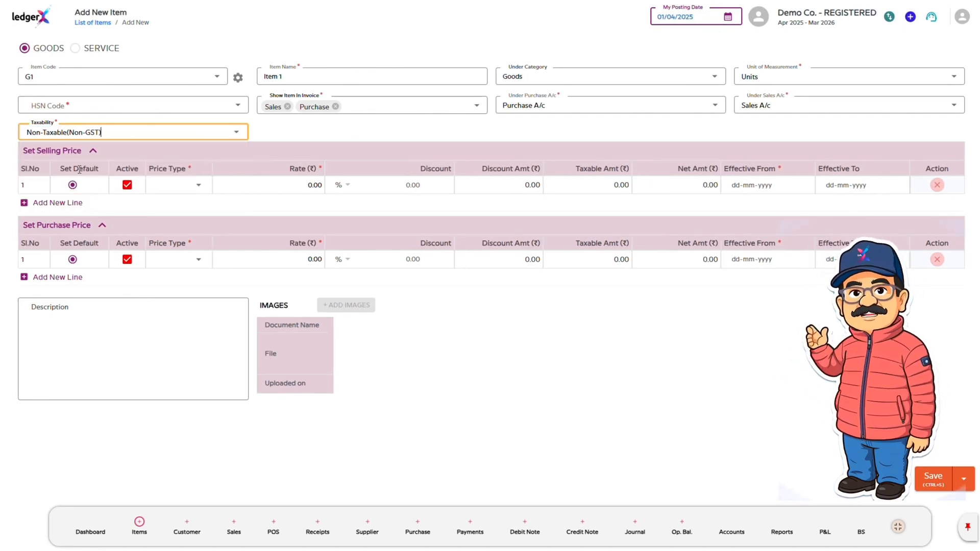
{"action": "left_click", "coordinate": [111, 134]}
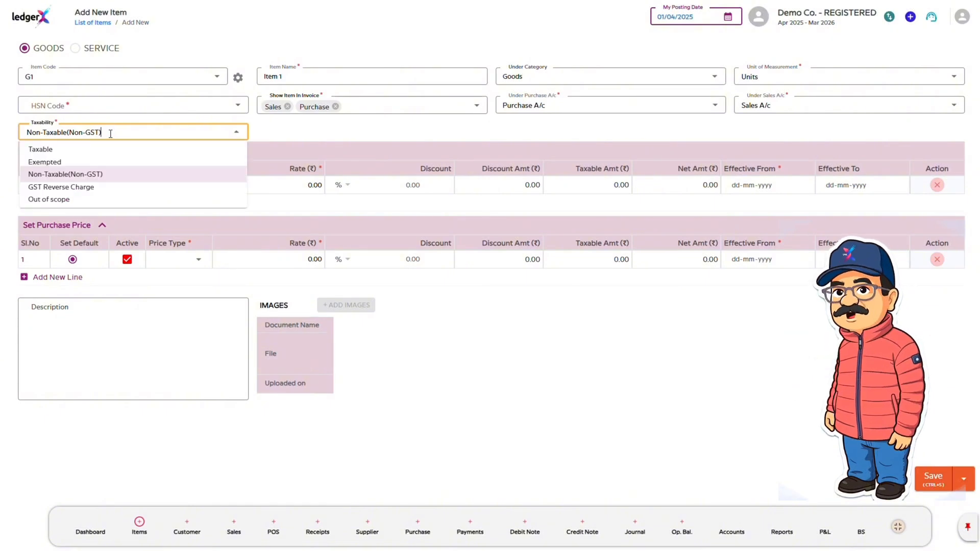
{"action": "left_click", "coordinate": [92, 187]}
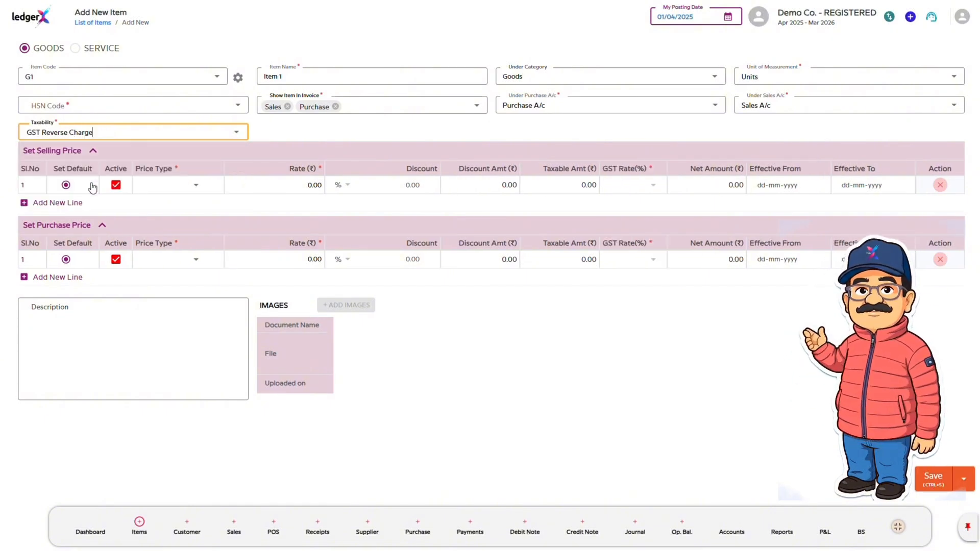
{"action": "left_click", "coordinate": [112, 135]}
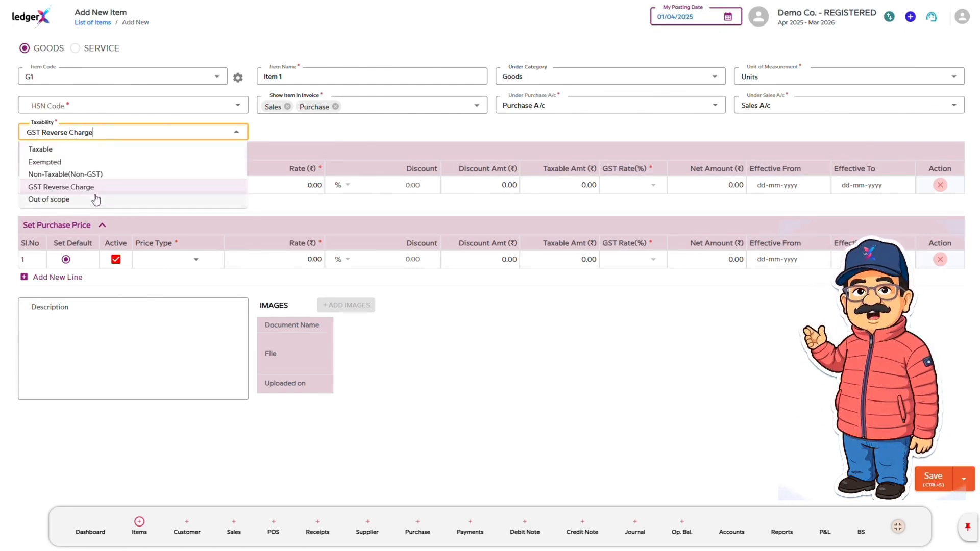
{"action": "left_click", "coordinate": [61, 199]}
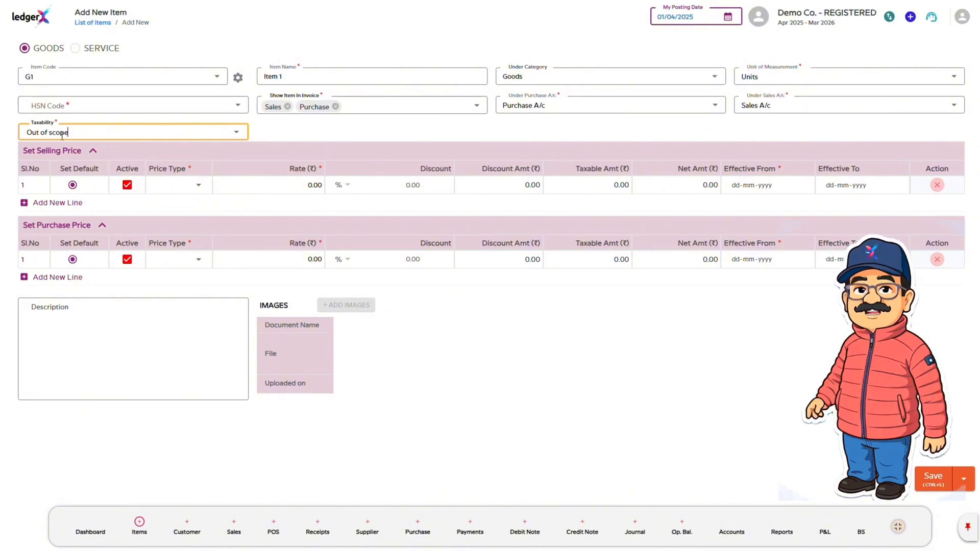
{"action": "left_click", "coordinate": [122, 132]}
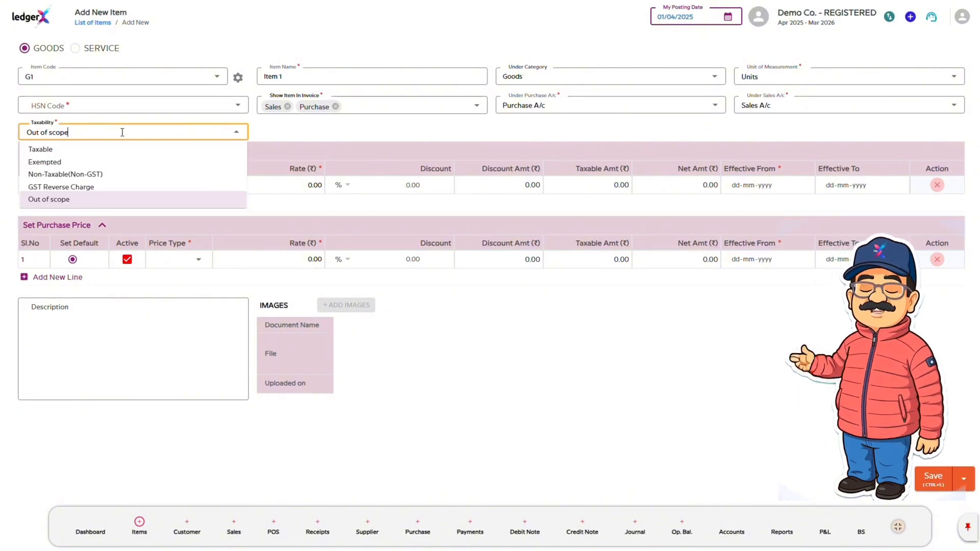
{"action": "left_click", "coordinate": [101, 150]}
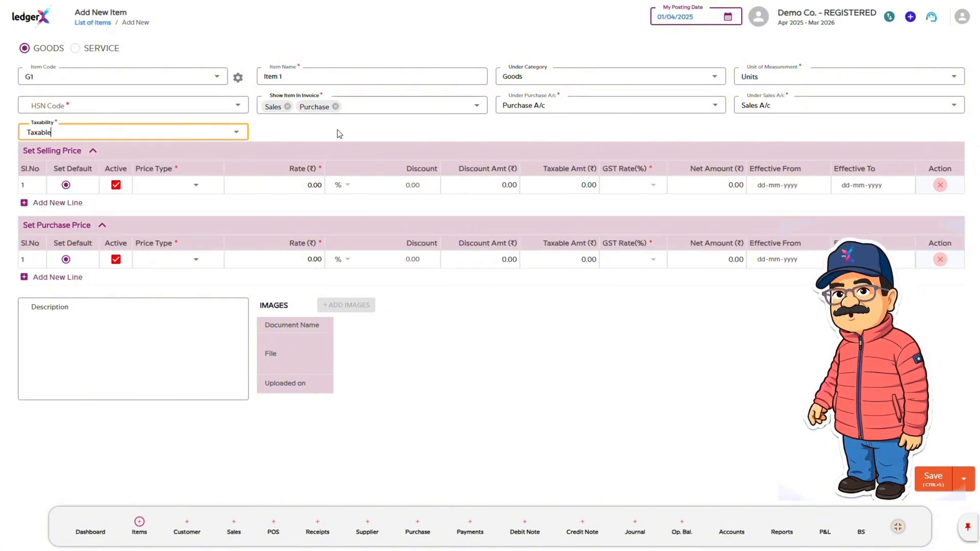
Step: Set the first selling price line to the Wholesale price type with a rate of 10,000
{"action": "left_click", "coordinate": [193, 186]}
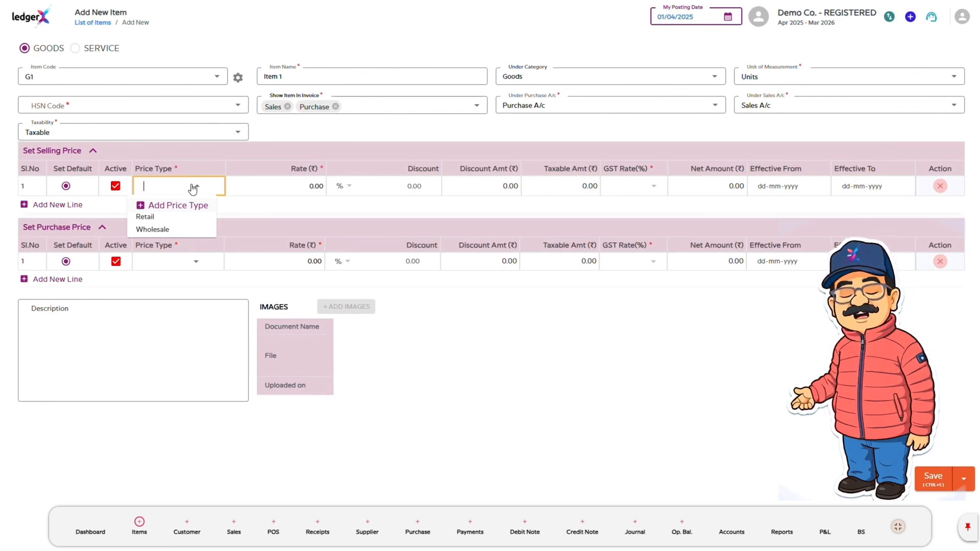
{"action": "left_click", "coordinate": [184, 228]}
{"action": "left_click", "coordinate": [299, 187]}
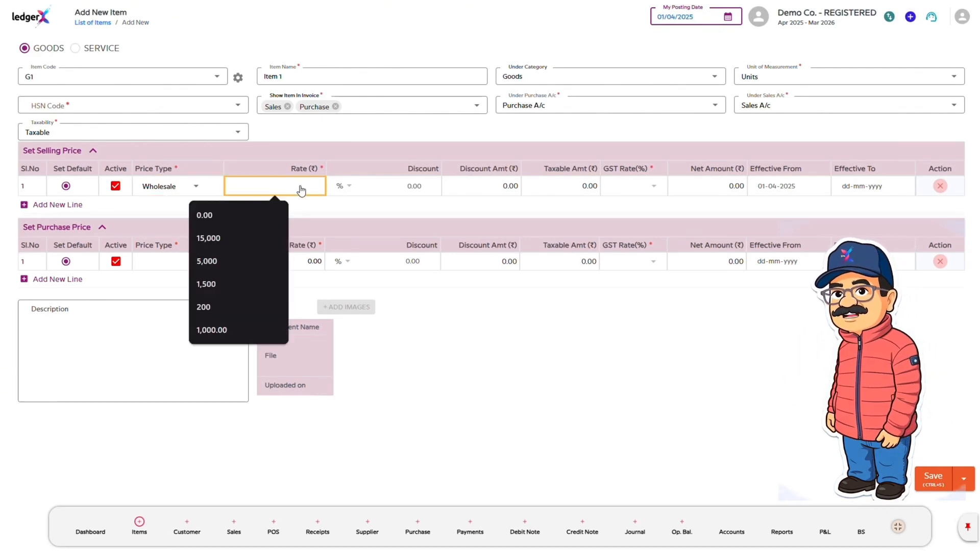
{"action": "type", "text": "10,000"}
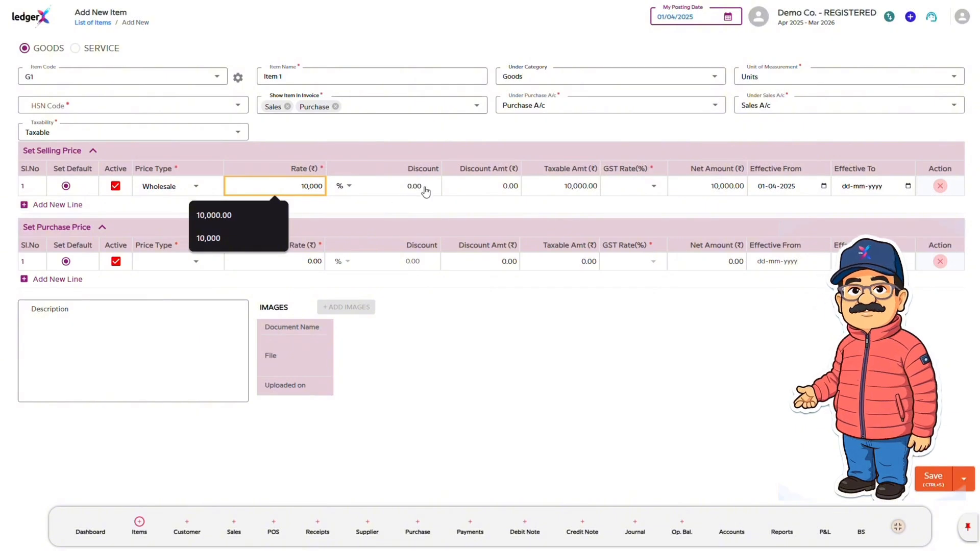
Step: Choose the GST rate for the Wholesale selling price line
{"action": "left_click", "coordinate": [498, 188]}
{"action": "left_click", "coordinate": [623, 181]}
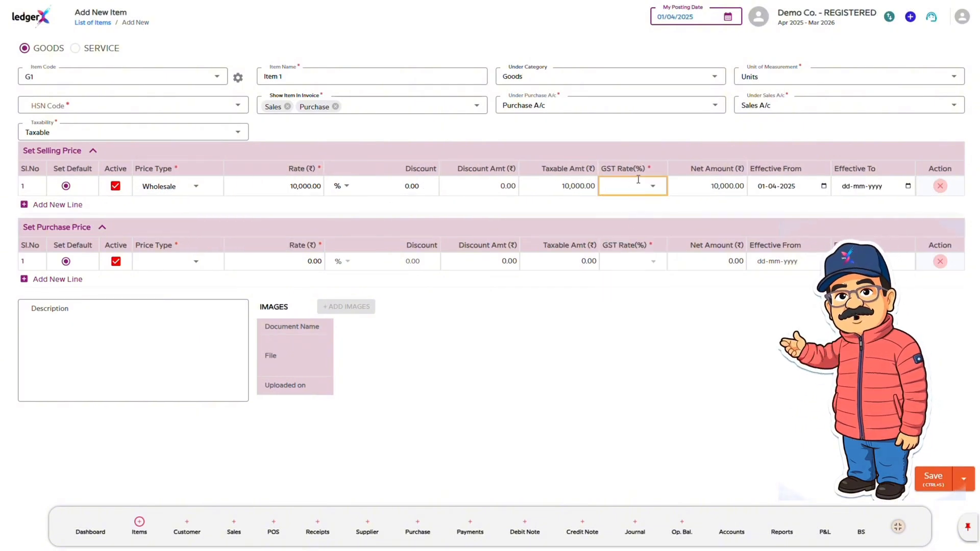
{"action": "left_click", "coordinate": [638, 180]}
{"action": "left_click", "coordinate": [633, 266]}
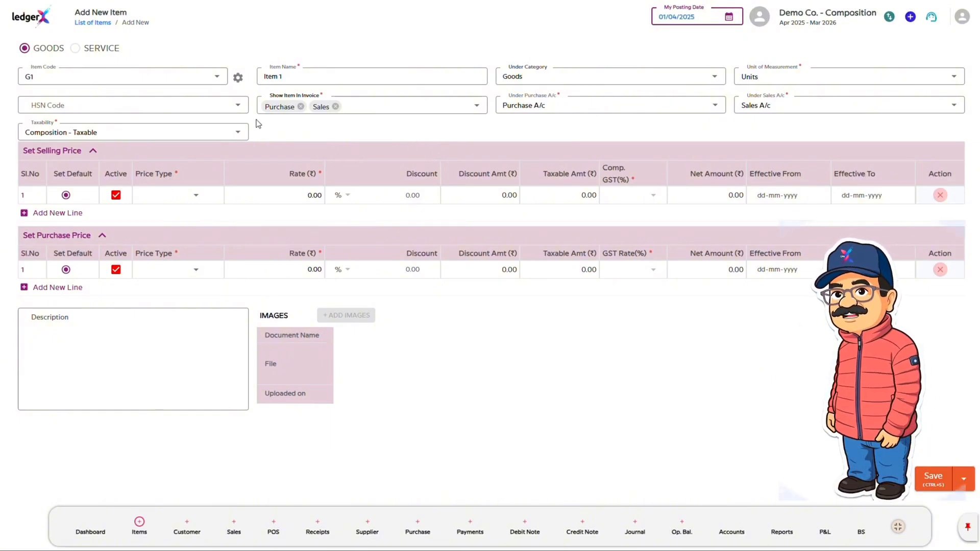
Step: Select HSN code 01011020 for the item and keep its taxability as Composition - Taxable
{"action": "left_click", "coordinate": [207, 105]}
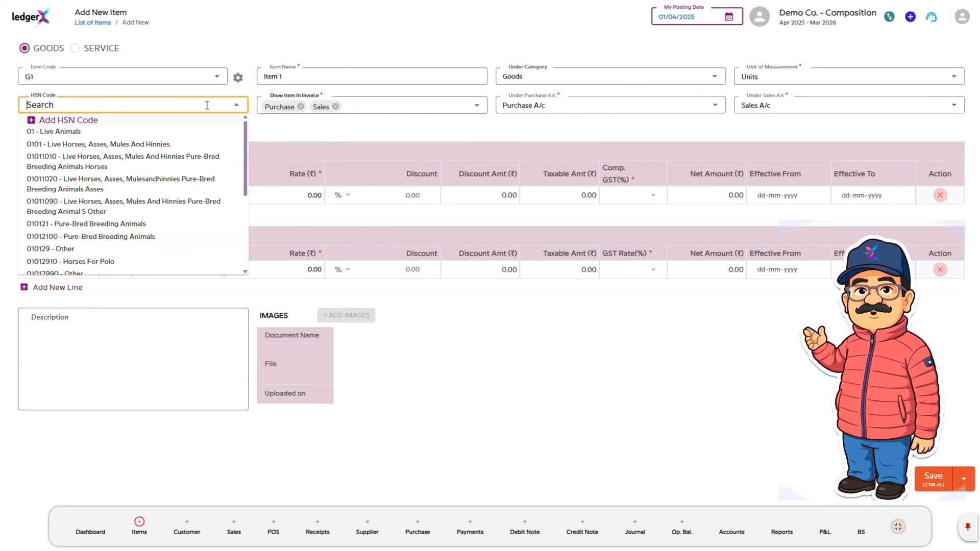
{"action": "left_click", "coordinate": [172, 189]}
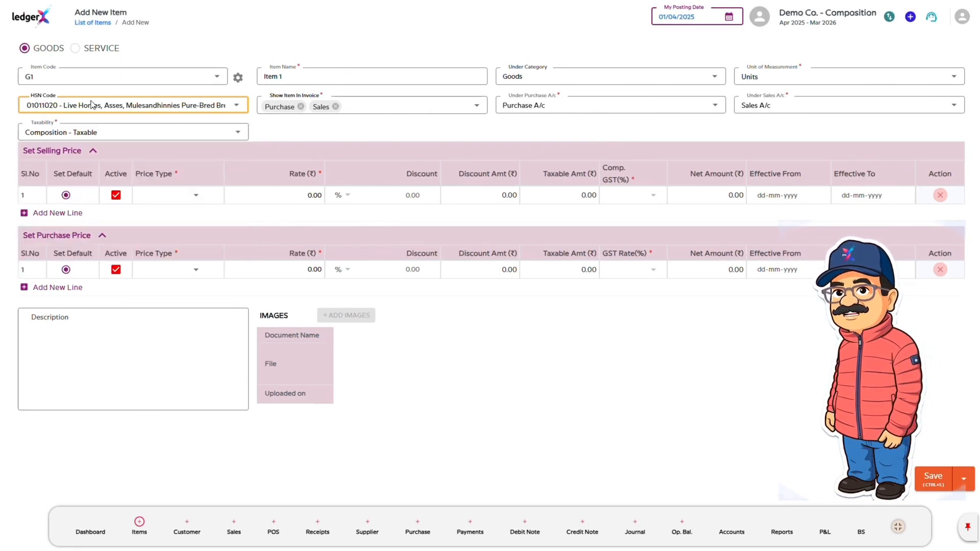
{"action": "left_click", "coordinate": [114, 132]}
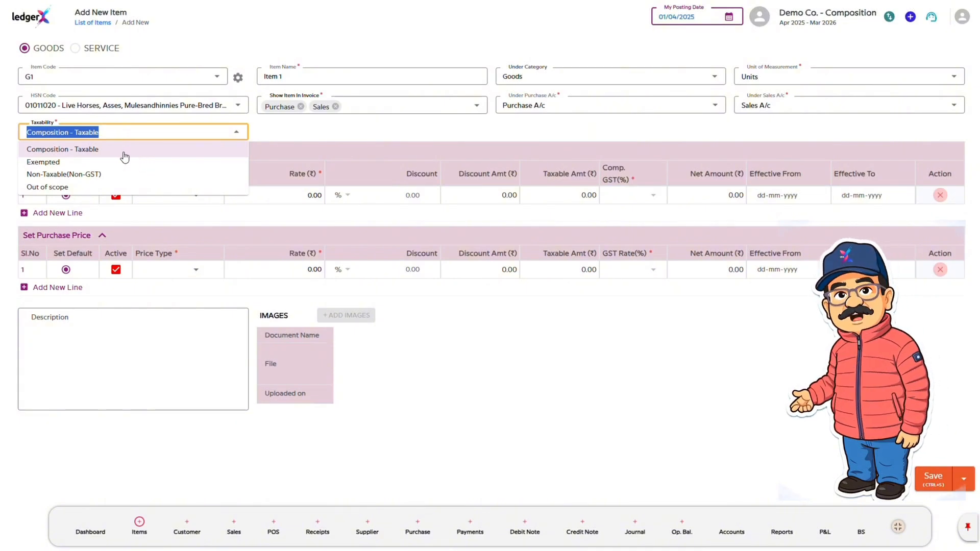
{"action": "left_click", "coordinate": [123, 153]}
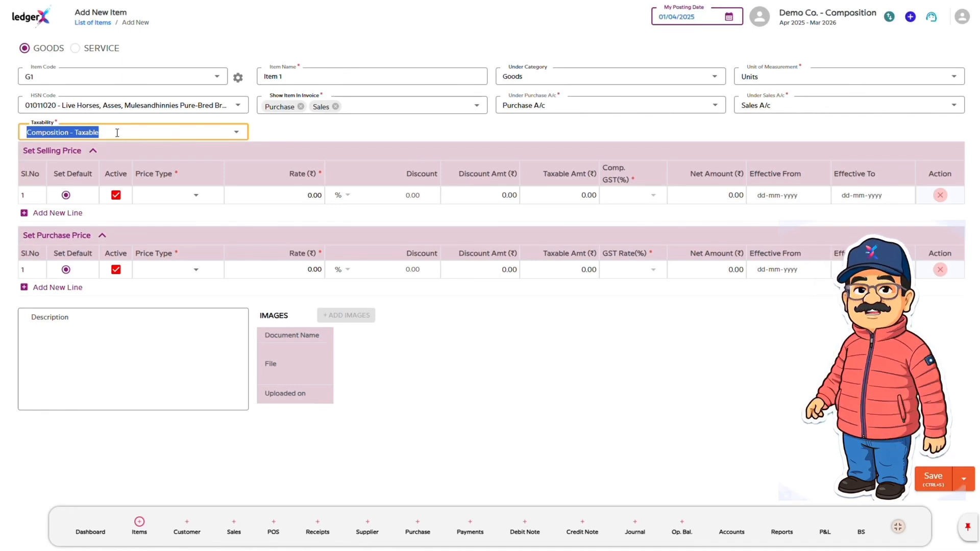
Step: Try Exempted and Non-Taxable(Non-GST) as the item's taxability, and set it to Out of scope
{"action": "left_click", "coordinate": [117, 133]}
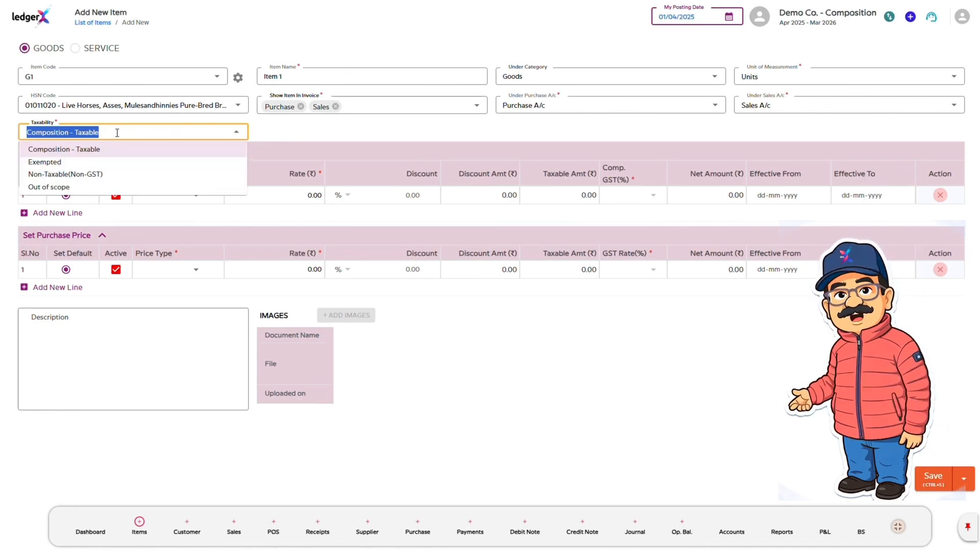
{"action": "left_click", "coordinate": [118, 161]}
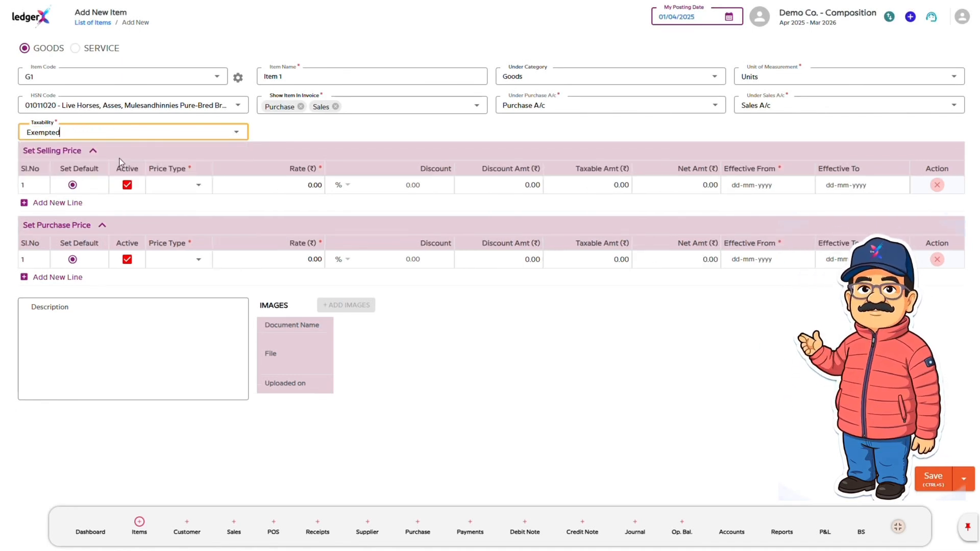
{"action": "left_click", "coordinate": [70, 134]}
{"action": "left_click", "coordinate": [78, 175]}
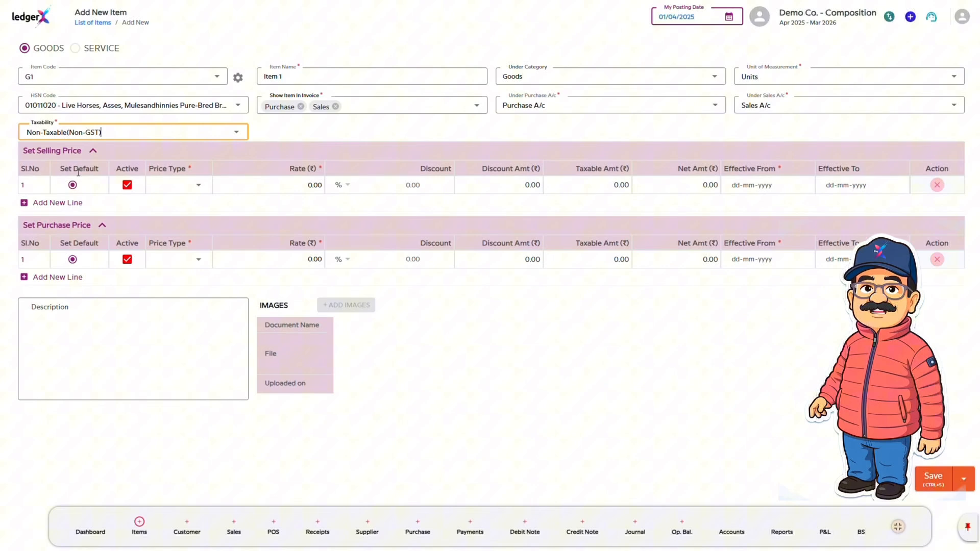
{"action": "left_click", "coordinate": [115, 131]}
{"action": "left_click", "coordinate": [109, 187]}
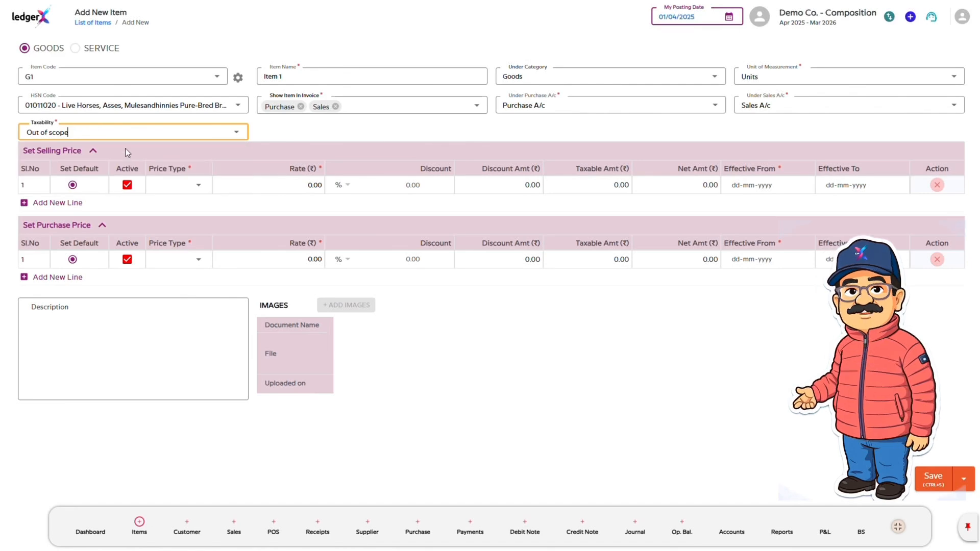
Step: Set the taxability to Composition - Taxable and fill the purchase price line with Supplier 1, a rate of 8,000 and 18% GST
{"action": "left_click", "coordinate": [72, 130]}
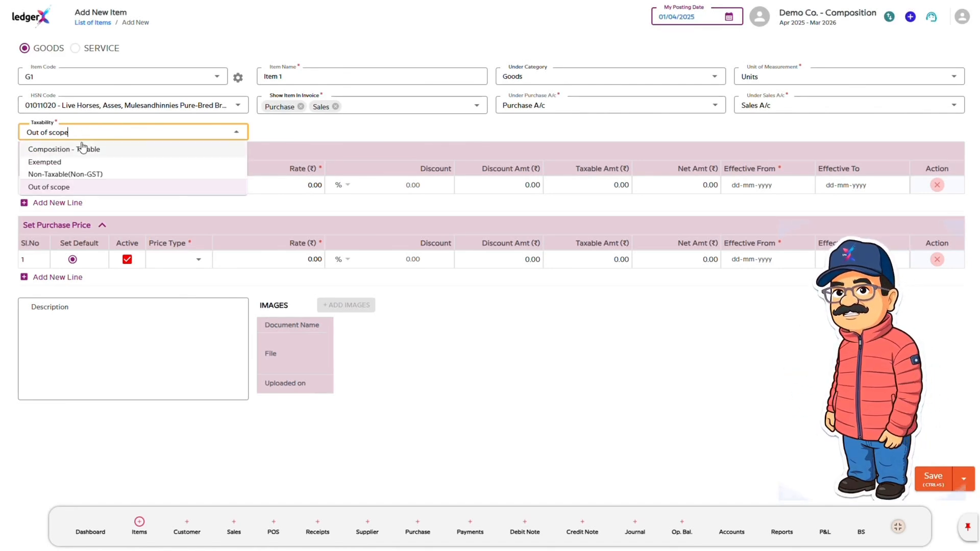
{"action": "left_click", "coordinate": [81, 149]}
{"action": "left_click", "coordinate": [159, 272]}
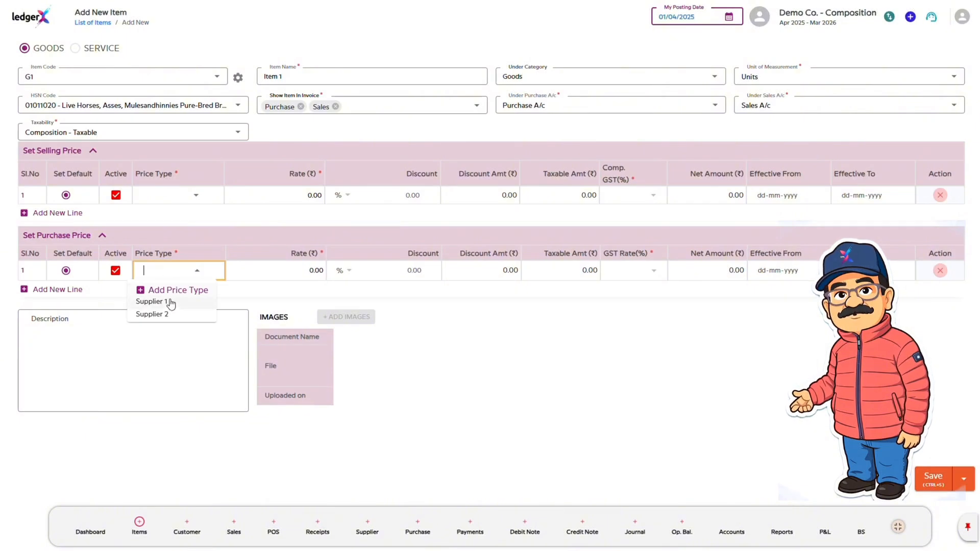
{"action": "left_click", "coordinate": [171, 302]}
{"action": "left_click", "coordinate": [268, 277]}
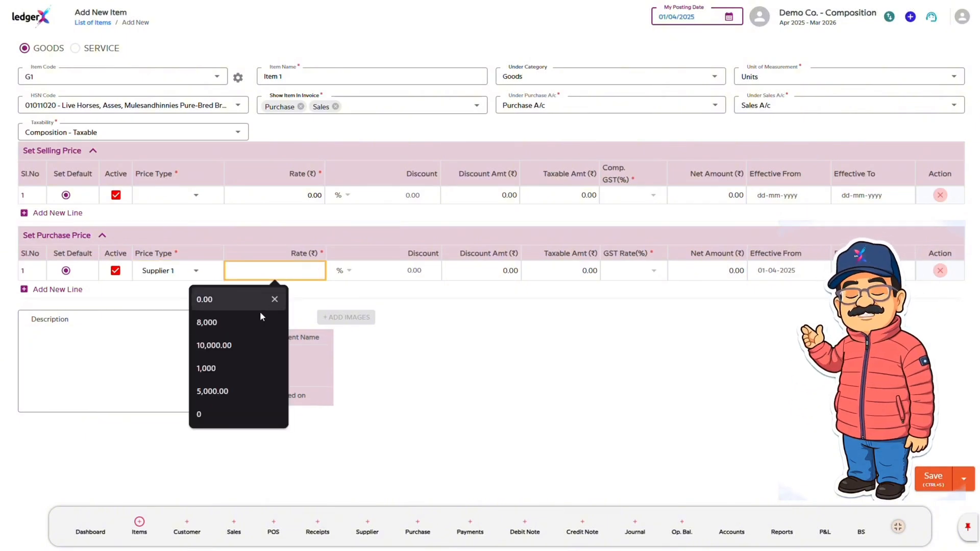
{"action": "left_click", "coordinate": [237, 322]}
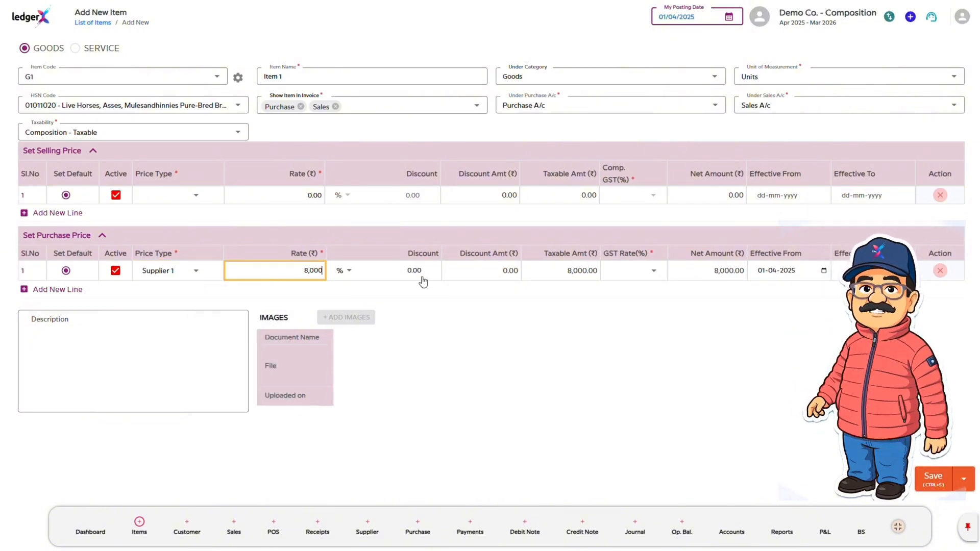
{"action": "left_click", "coordinate": [645, 275]}
{"action": "left_click", "coordinate": [639, 276]}
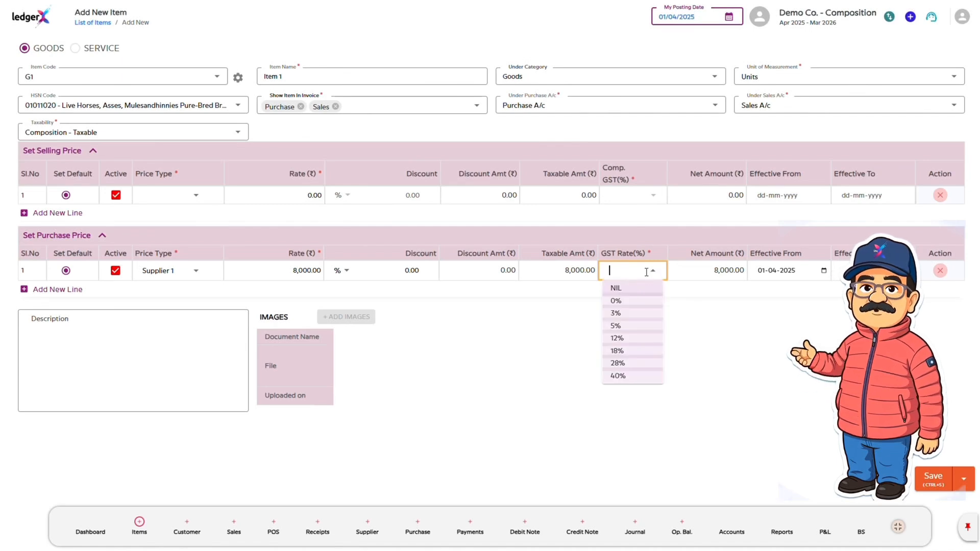
{"action": "left_click", "coordinate": [632, 351]}
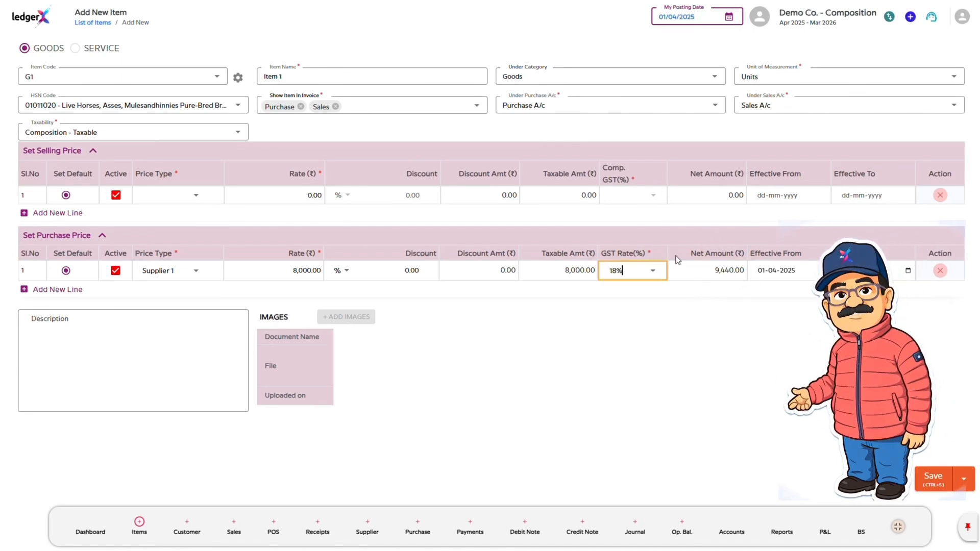
Step: Set the selling price line to the Retail price type with a rate of 10,000
{"action": "left_click", "coordinate": [186, 195]}
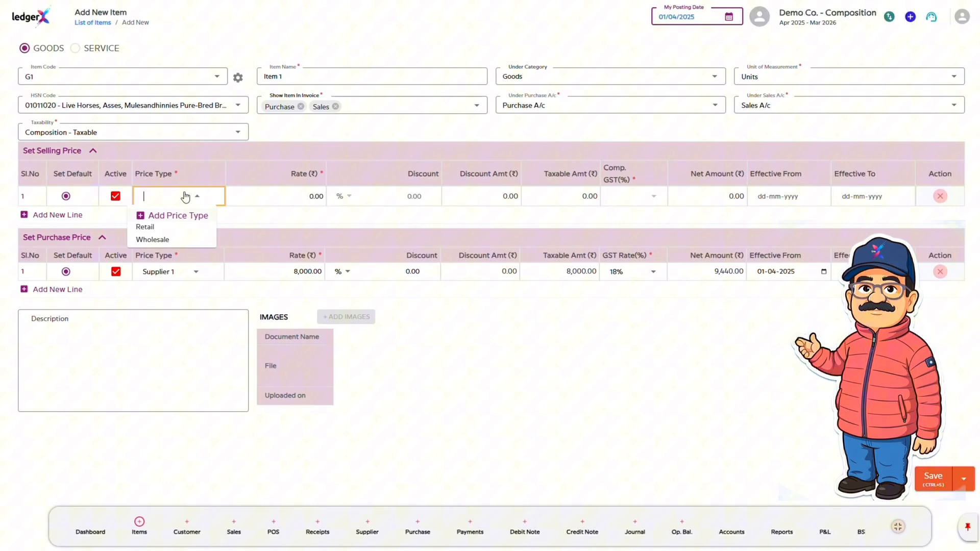
{"action": "left_click", "coordinate": [188, 229]}
{"action": "left_click", "coordinate": [305, 203]}
{"action": "type", "text": "10,00"}
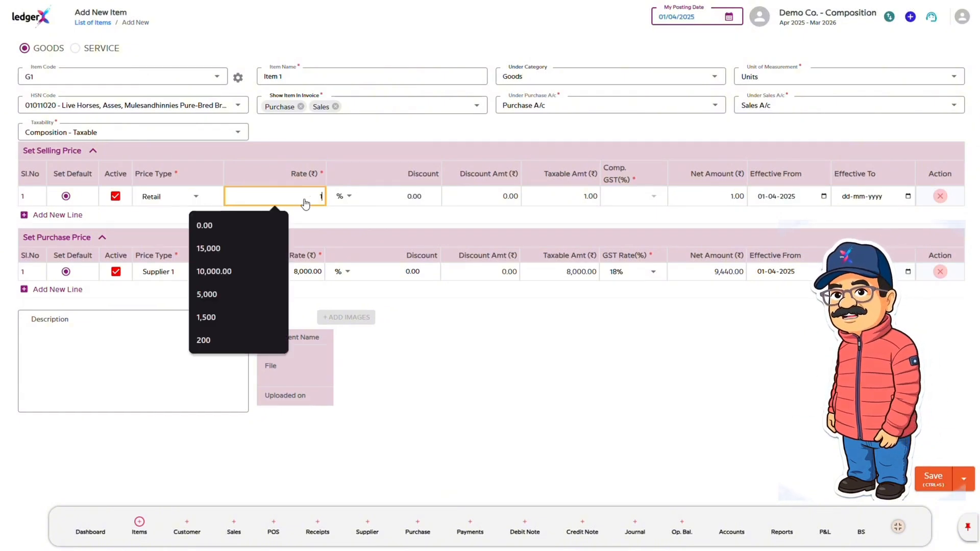
{"action": "type", "text": "0"}
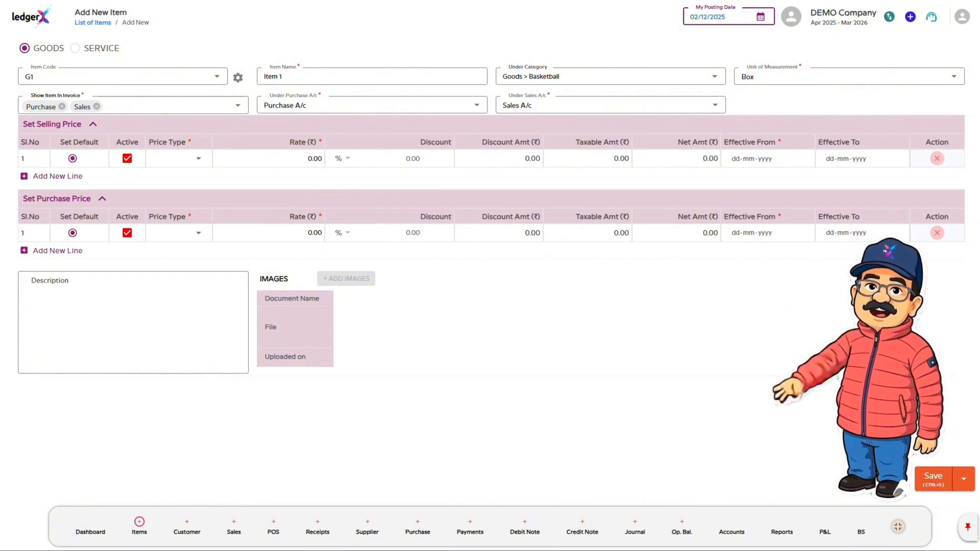
Step: Save the new goods item Item 1 in the demo company
{"action": "left_click", "coordinate": [942, 483]}
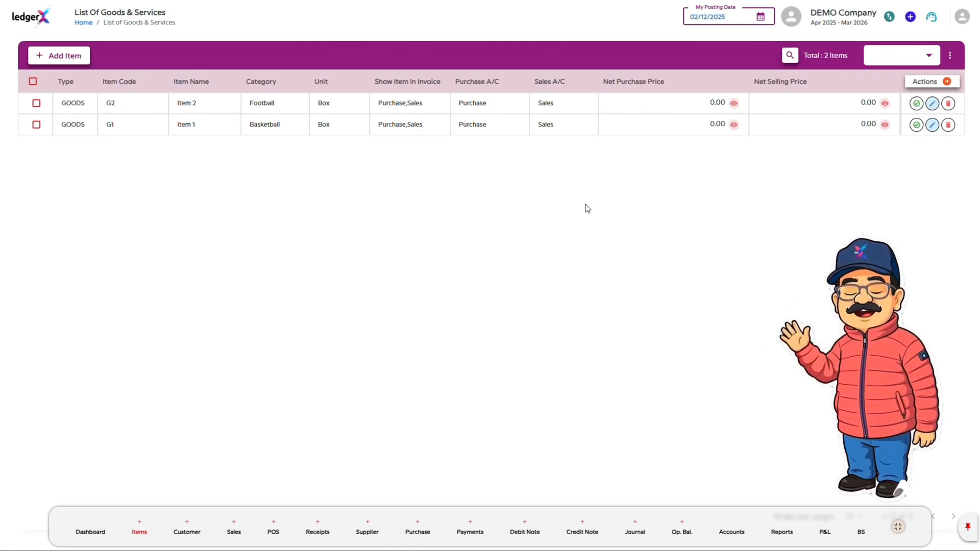
Step: Search the item list by the item name Item 2, and clear and close the column search
{"action": "left_click", "coordinate": [790, 56]}
{"action": "left_click", "coordinate": [222, 102]}
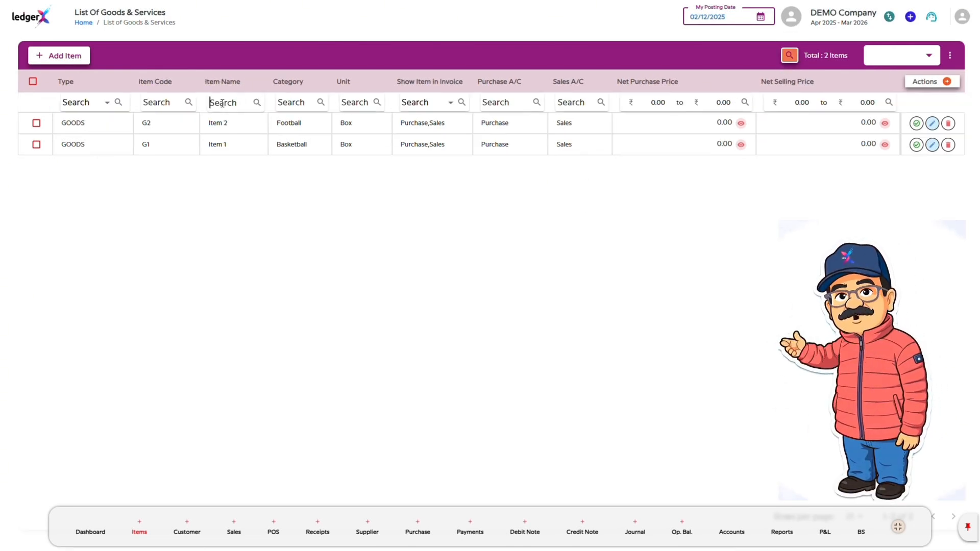
{"action": "type", "text": "Item"}
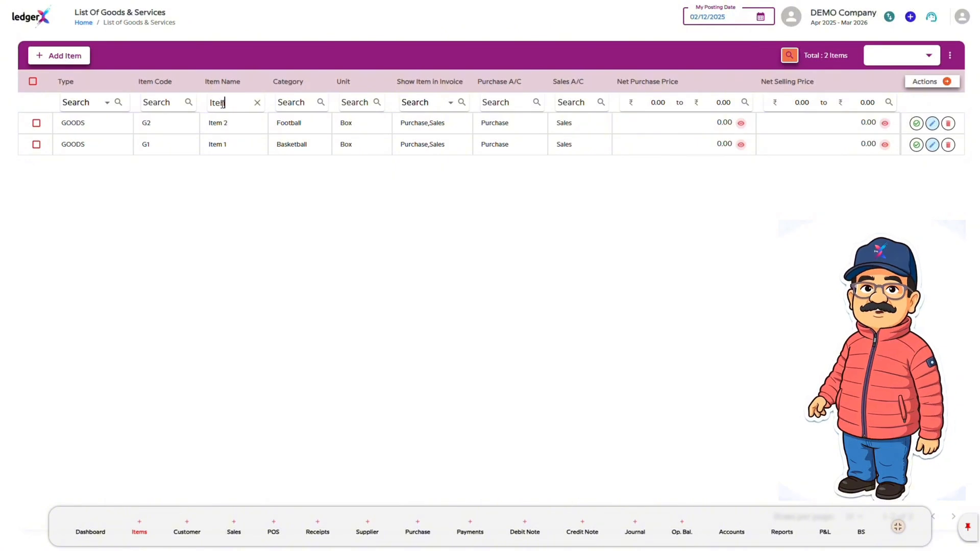
{"action": "type", "text": "en"}
{"action": "key", "text": "BackSpace"}
{"action": "type", "text": "m2"}
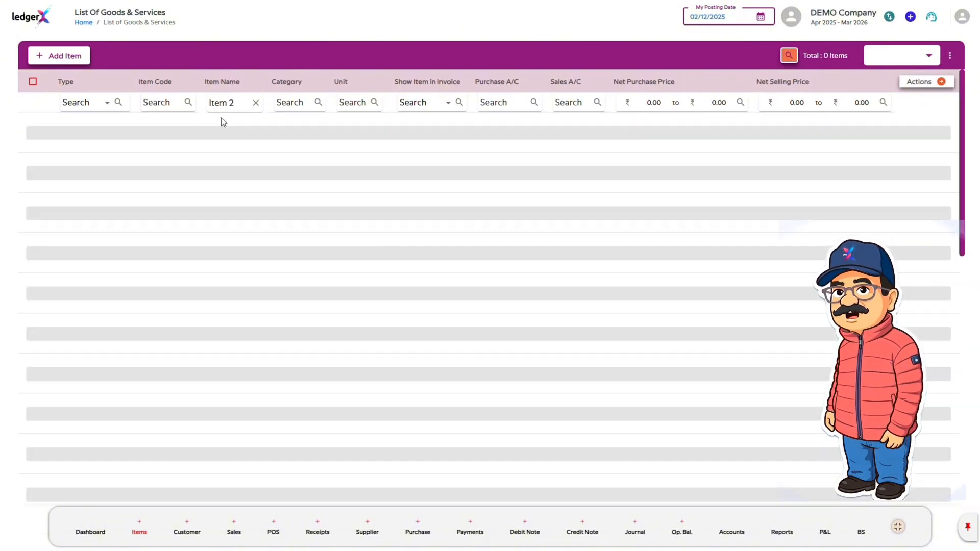
{"action": "left_click", "coordinate": [258, 102]}
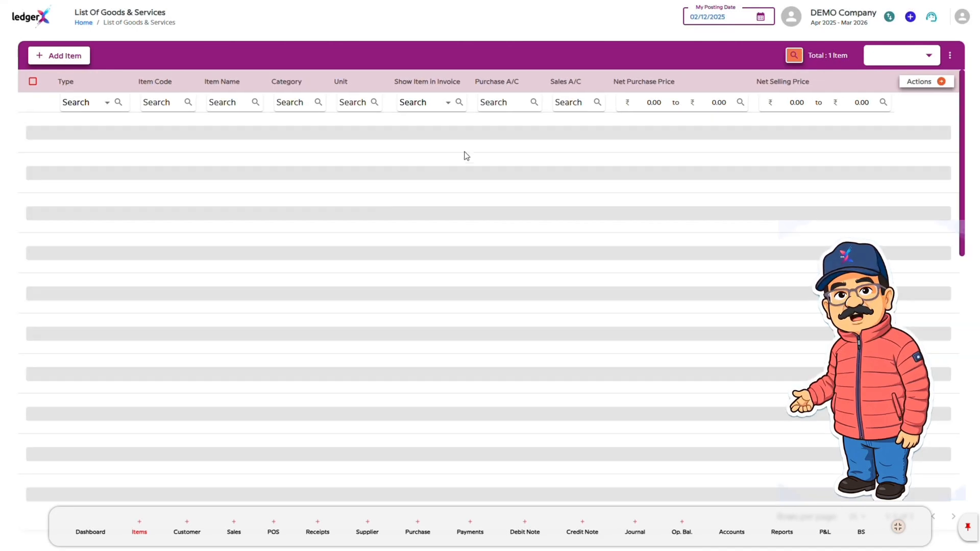
{"action": "left_click", "coordinate": [795, 55]}
Step: Sort the item list by item name, switching to descending order and back to ascending
{"action": "left_click", "coordinate": [224, 83]}
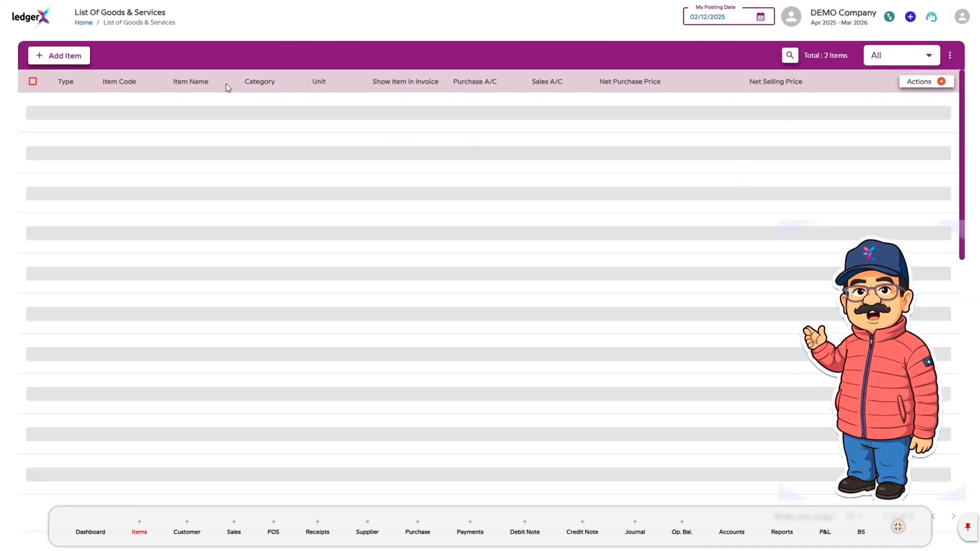
{"action": "left_click", "coordinate": [194, 82]}
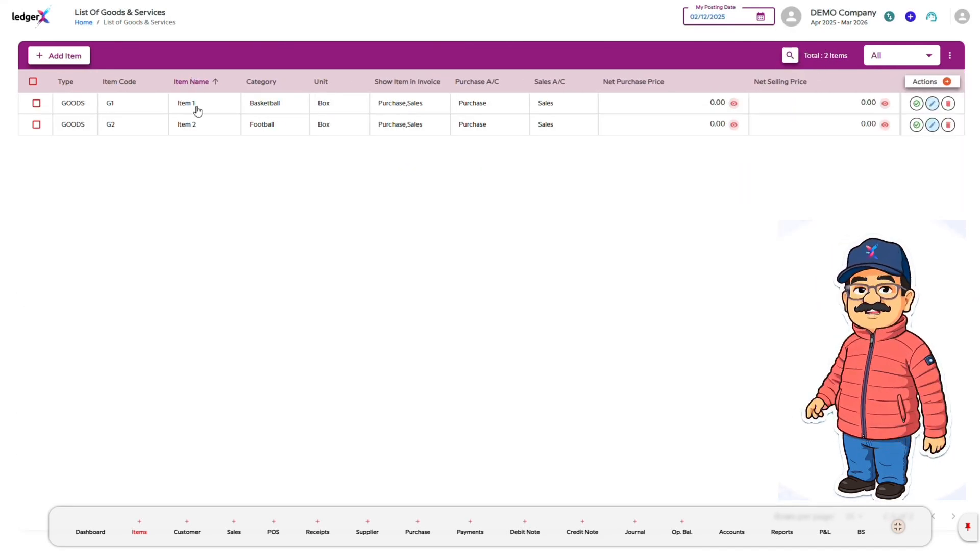
{"action": "left_click", "coordinate": [212, 82]}
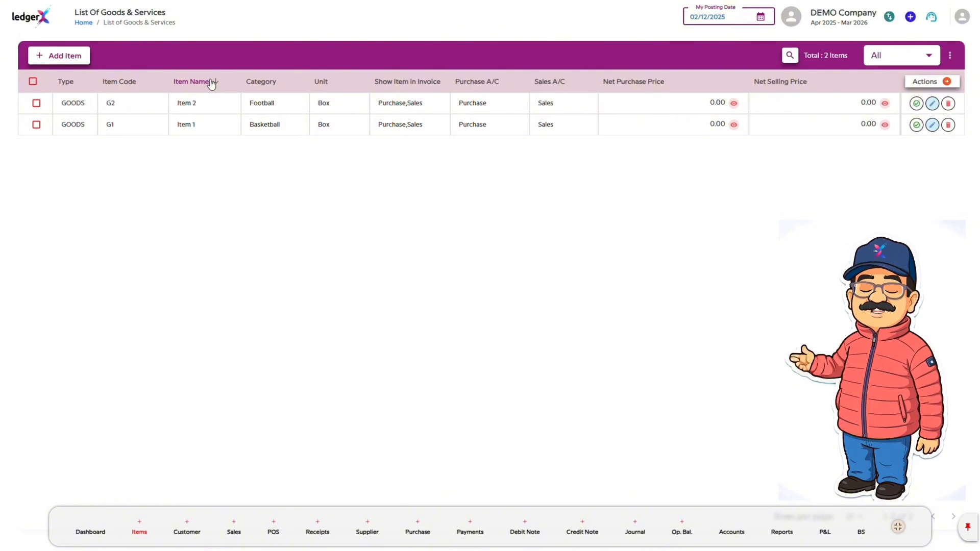
{"action": "left_click", "coordinate": [211, 83]}
Step: Mark Item 1 as inactive in the item list
{"action": "left_click", "coordinate": [904, 57]}
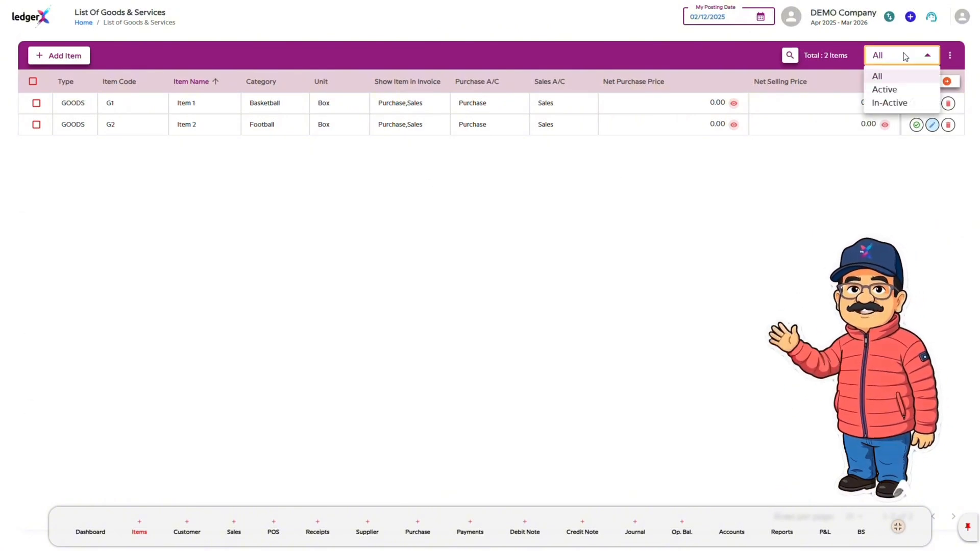
{"action": "left_click", "coordinate": [923, 128]}
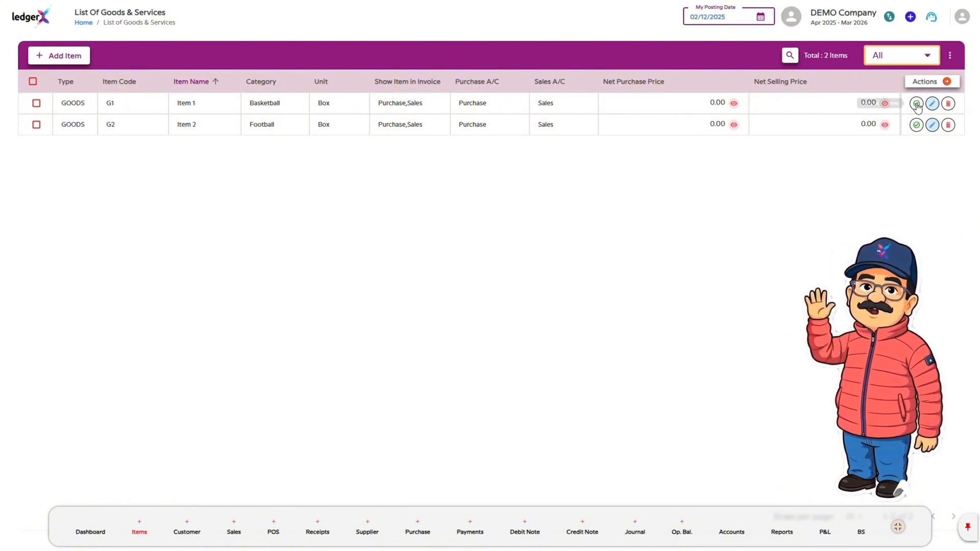
{"action": "left_click", "coordinate": [916, 104]}
{"action": "left_click", "coordinate": [507, 294]}
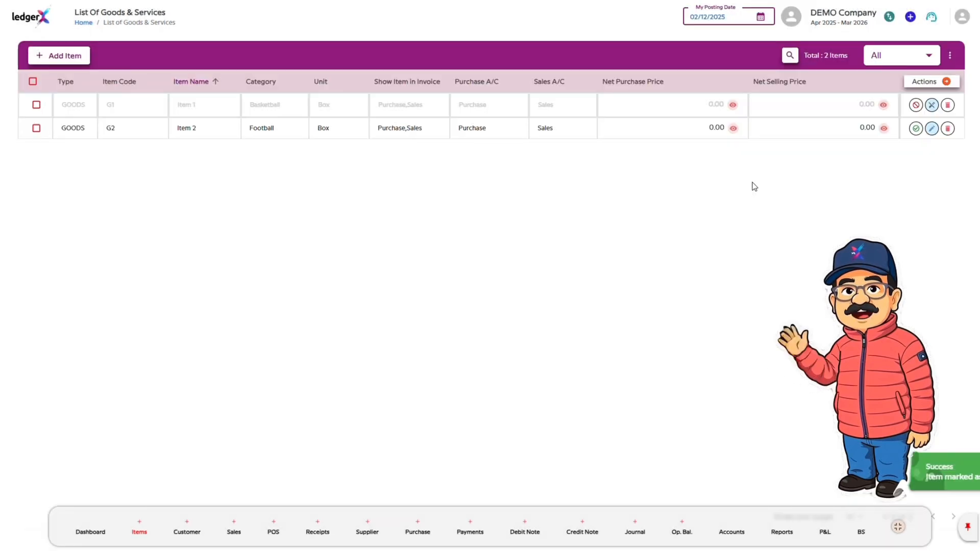
Step: Filter the item list by Active and In-Active status, and set the filter back to All
{"action": "left_click", "coordinate": [883, 58]}
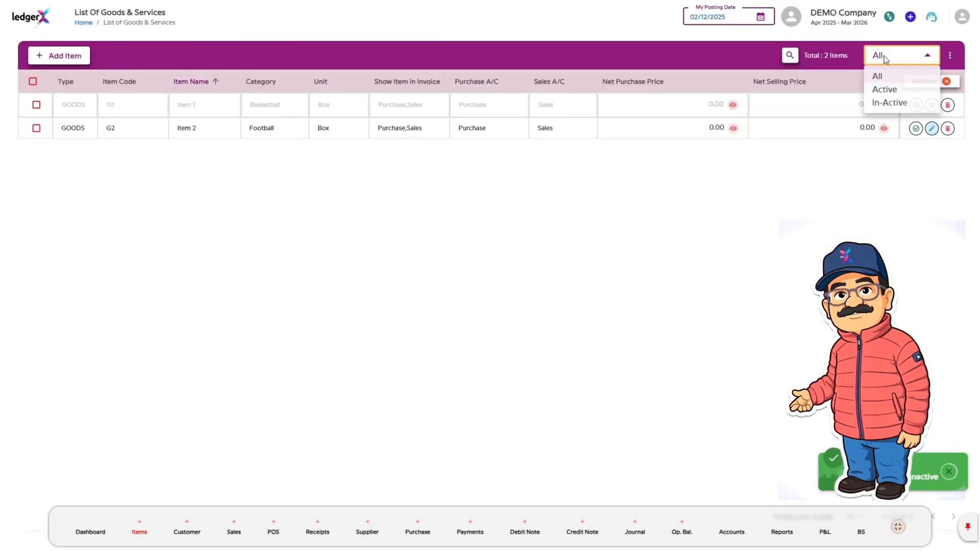
{"action": "left_click", "coordinate": [886, 88]}
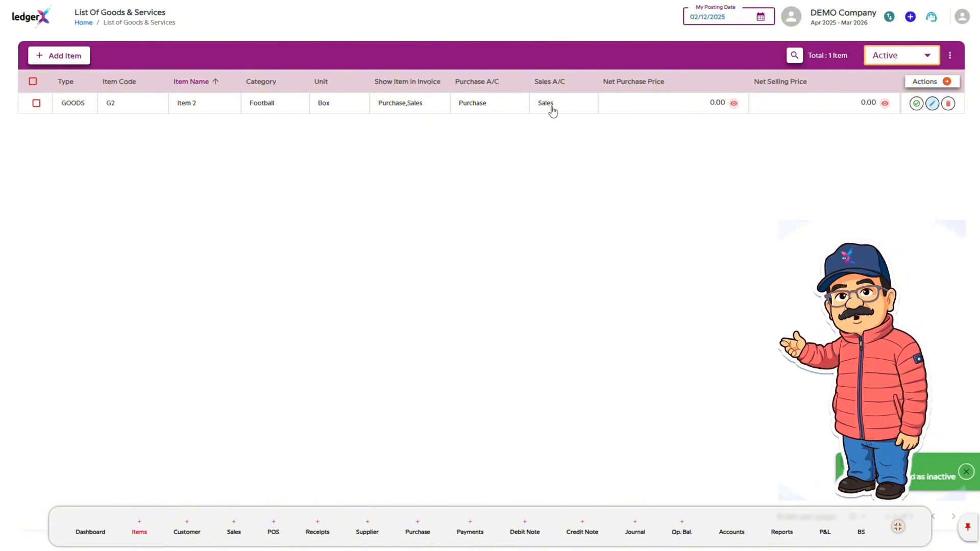
{"action": "left_click", "coordinate": [925, 59]}
{"action": "left_click", "coordinate": [891, 102]}
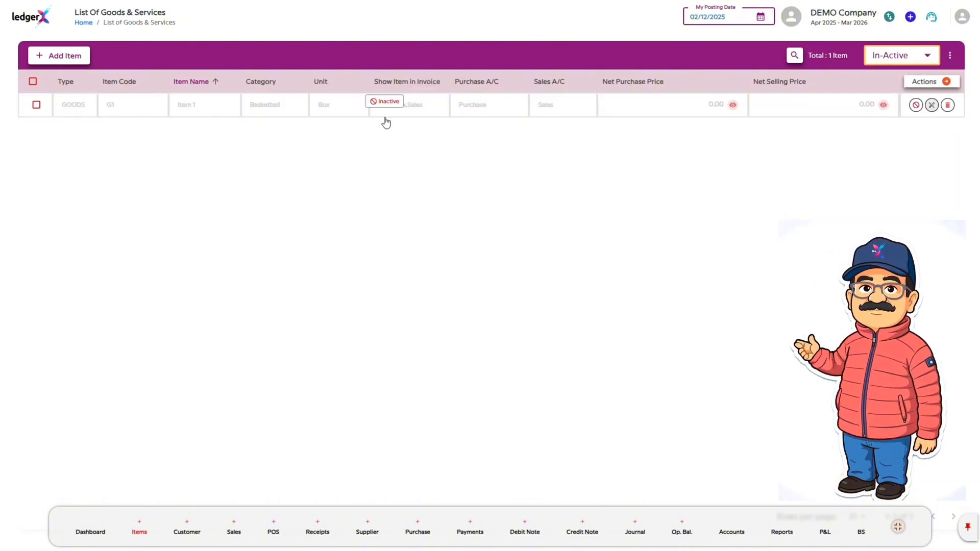
{"action": "left_click", "coordinate": [910, 58]}
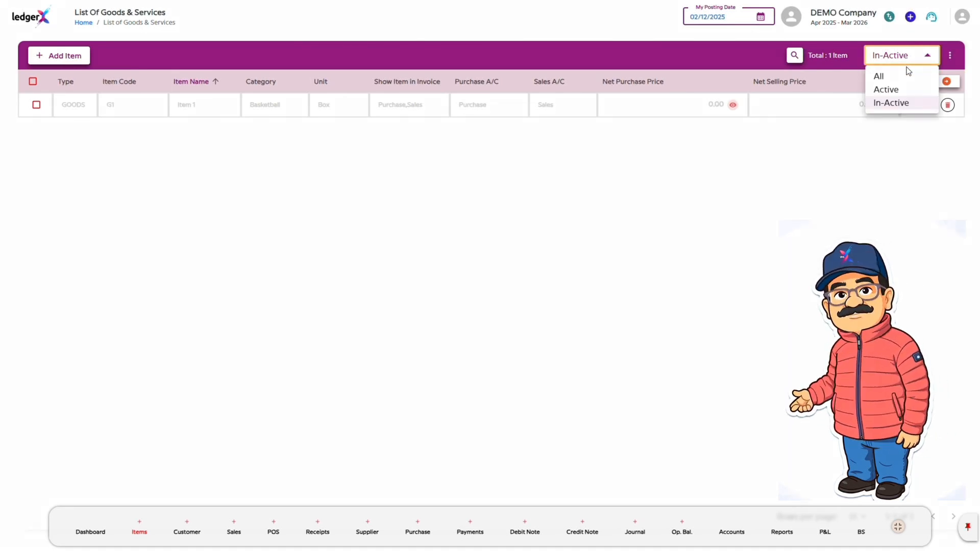
{"action": "left_click", "coordinate": [902, 76]}
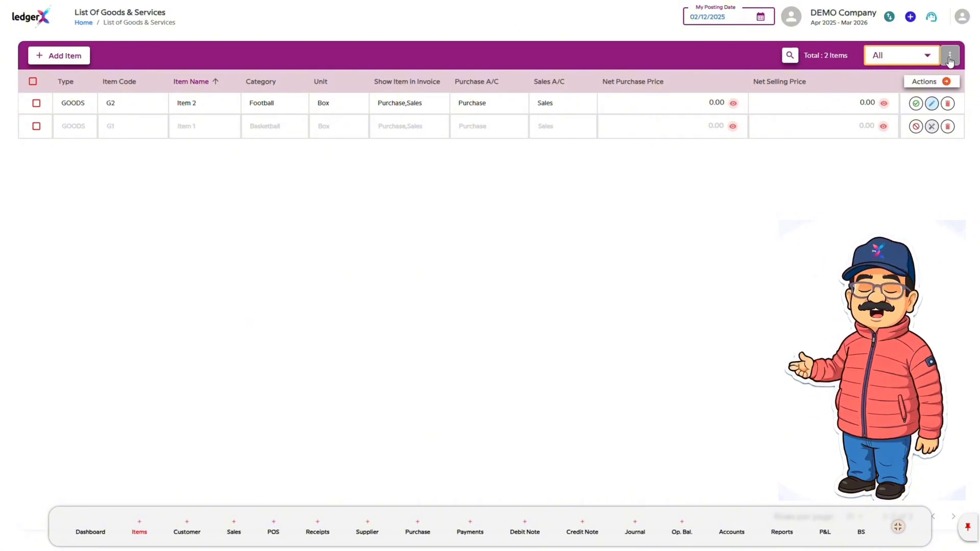
Step: Start an item export in Excel format that includes inactive items as well as active ones
{"action": "left_click", "coordinate": [950, 58]}
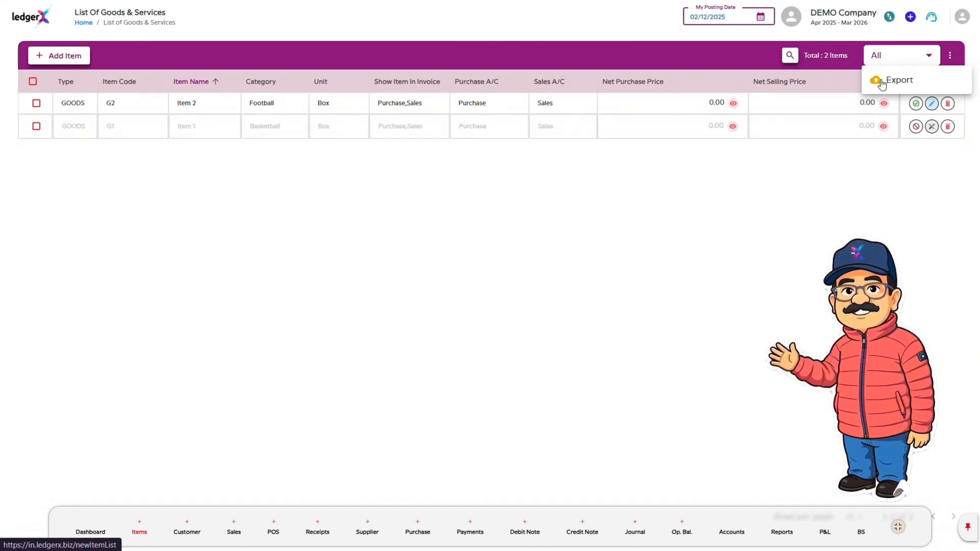
{"action": "left_click", "coordinate": [882, 81]}
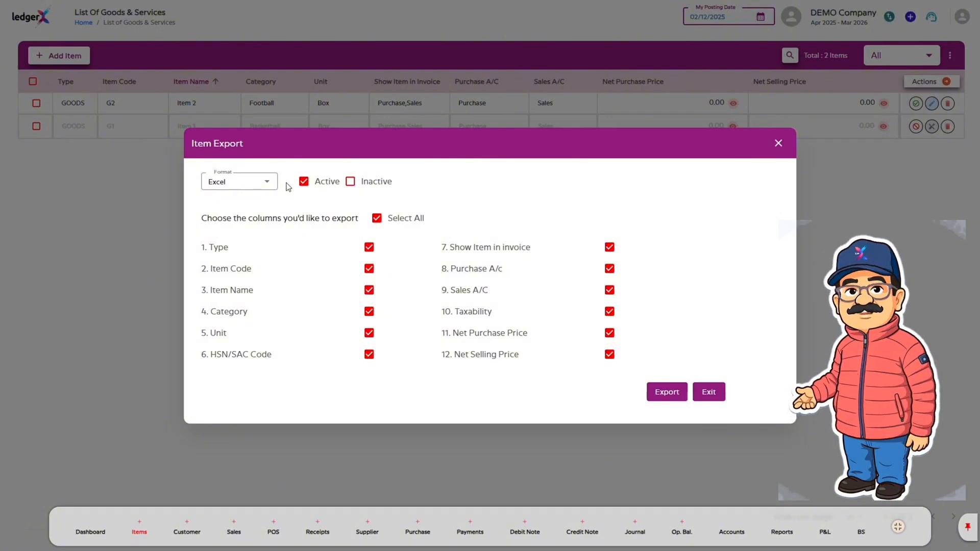
{"action": "left_click", "coordinate": [239, 181]}
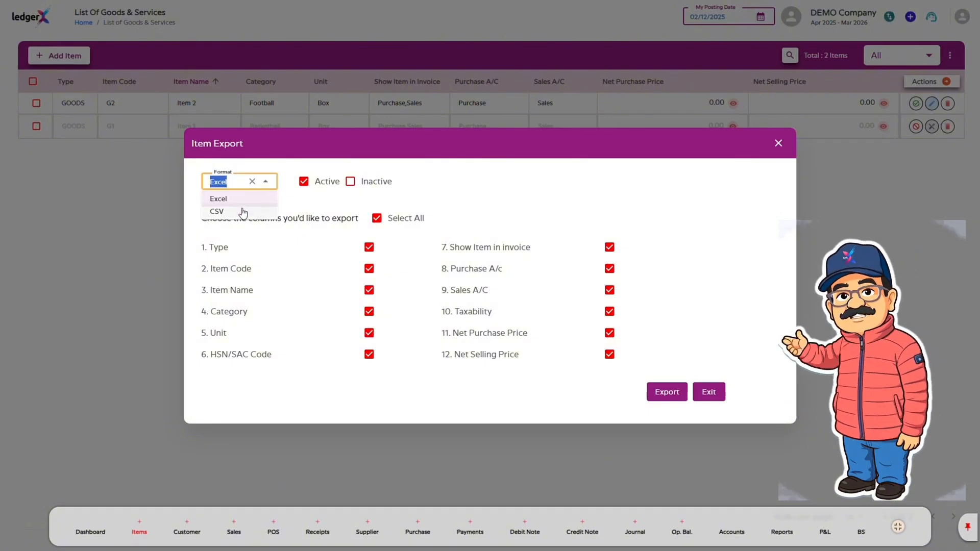
{"action": "left_click", "coordinate": [245, 205]}
{"action": "left_click", "coordinate": [354, 186]}
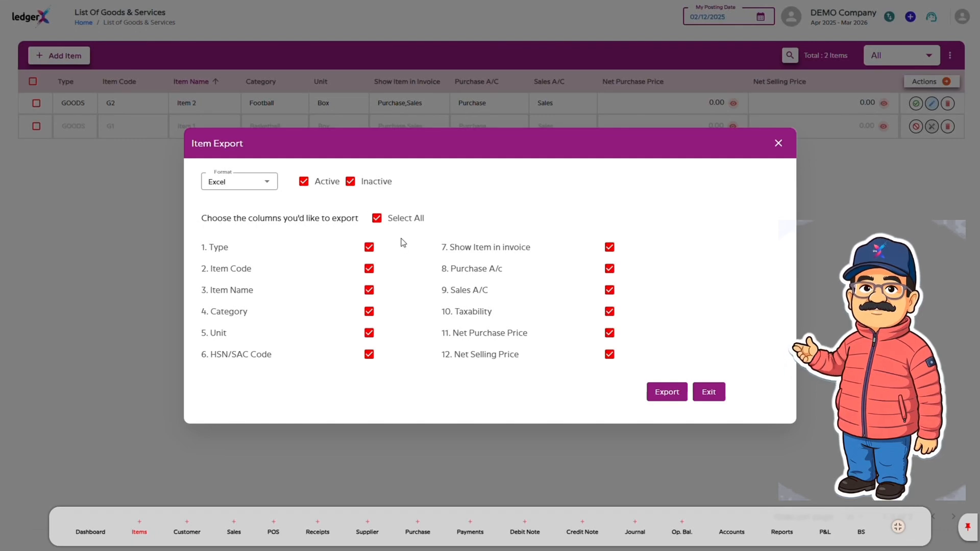
Step: Try excluding the Show Item in invoice, Purchase A/c, Sales A/C, Taxability and Type columns from the export, and reselect all columns
{"action": "left_click", "coordinate": [610, 247]}
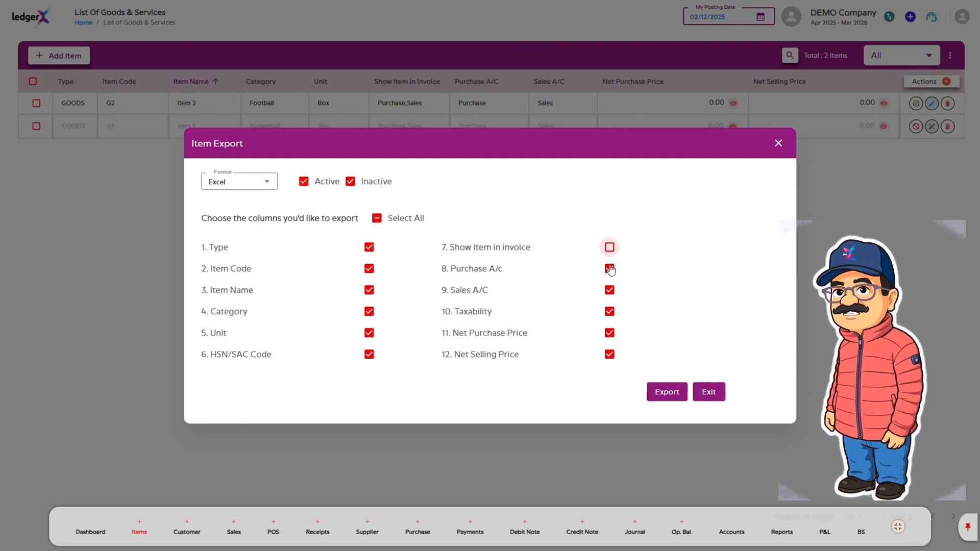
{"action": "left_click", "coordinate": [609, 268]}
{"action": "left_click", "coordinate": [610, 290]}
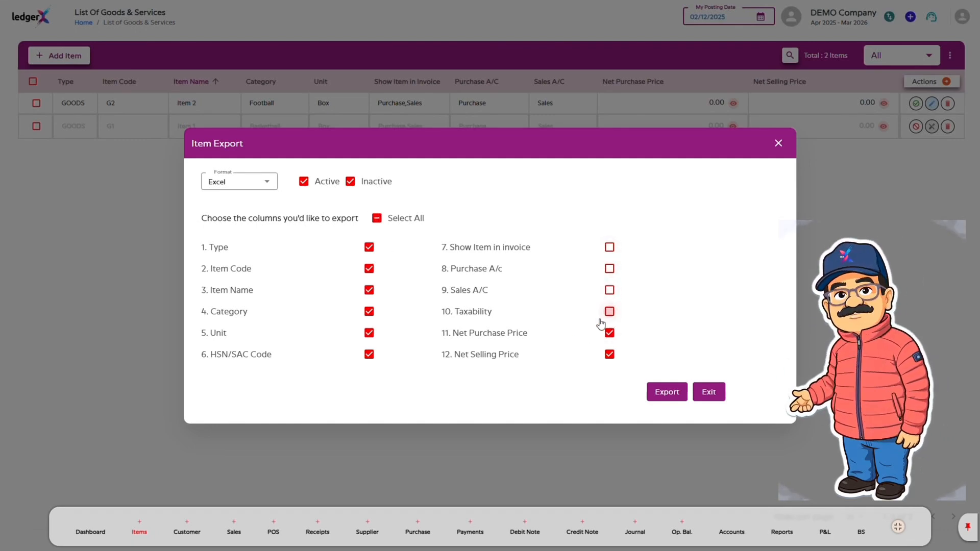
{"action": "left_click", "coordinate": [610, 311]}
{"action": "left_click", "coordinate": [369, 248]}
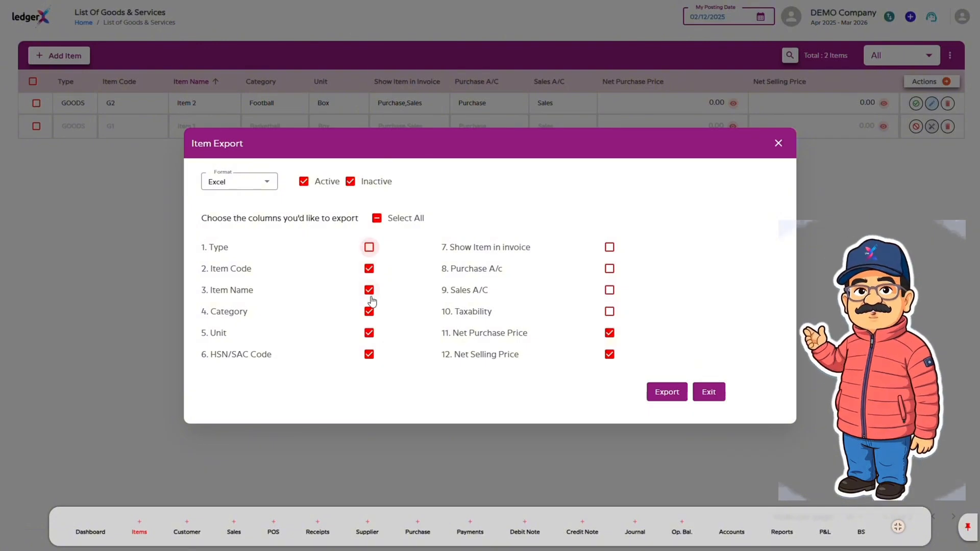
{"action": "left_click", "coordinate": [377, 219]}
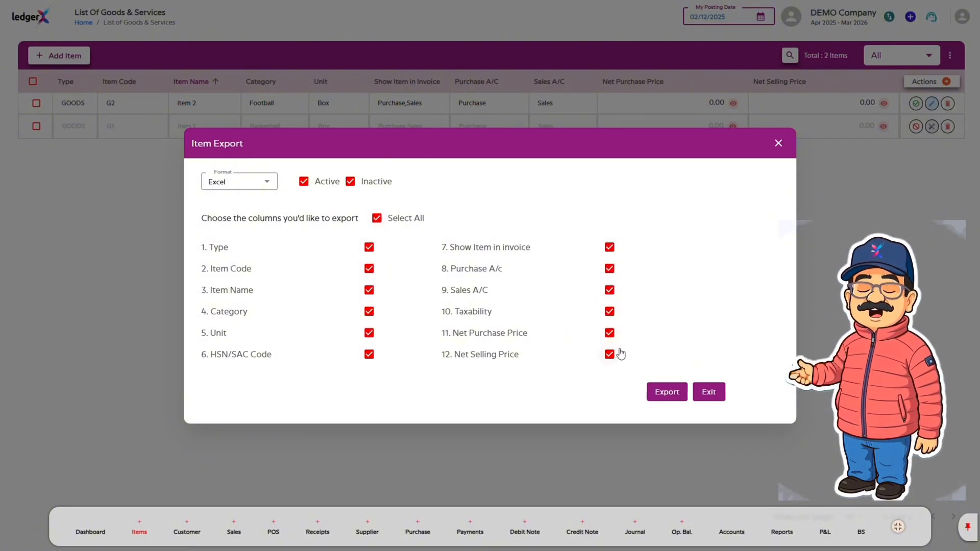
Step: Export the active and inactive items to an Excel file and dismiss the completion message
{"action": "left_click", "coordinate": [673, 397]}
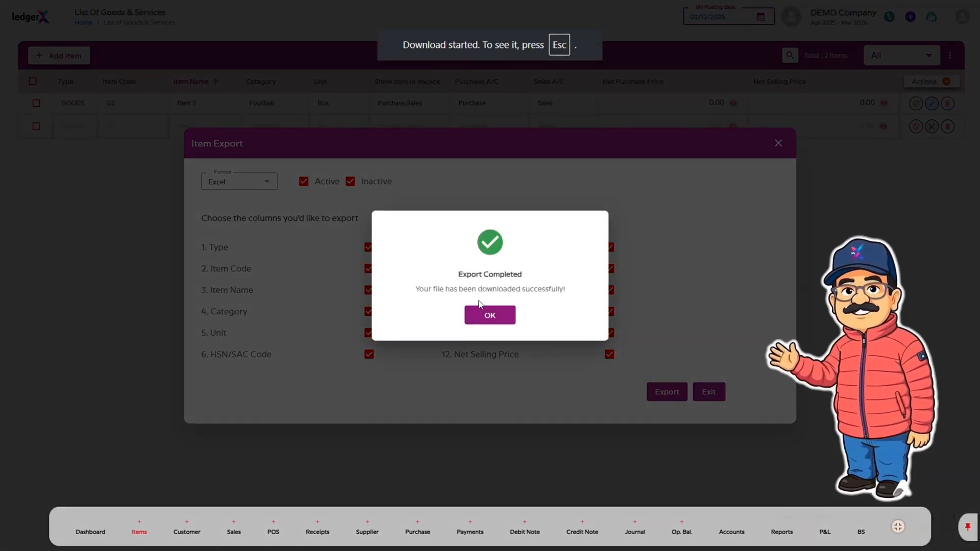
{"action": "left_click", "coordinate": [489, 314]}
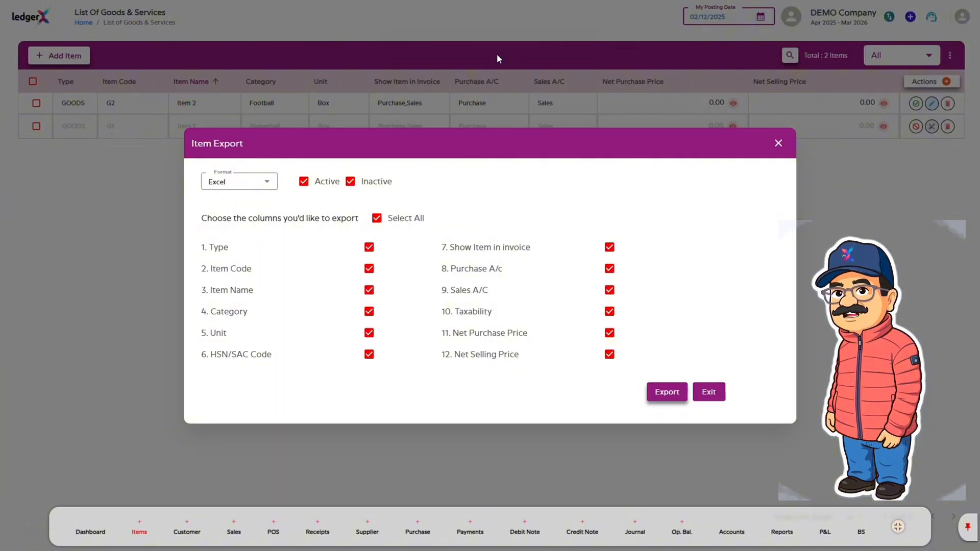
Step: Exit the item export and view the dashboard's Item overview of units in hand and total value
{"action": "left_click", "coordinate": [708, 392]}
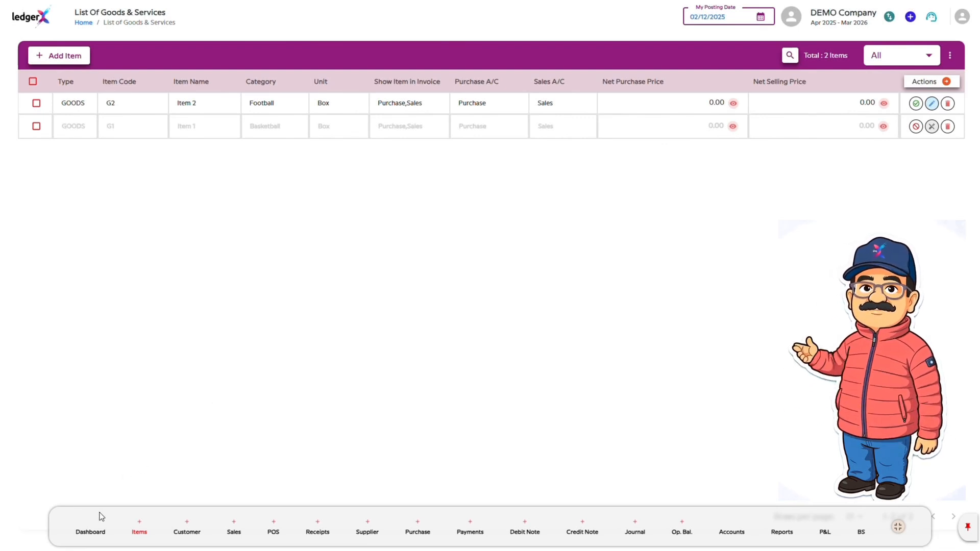
{"action": "left_click", "coordinate": [92, 533]}
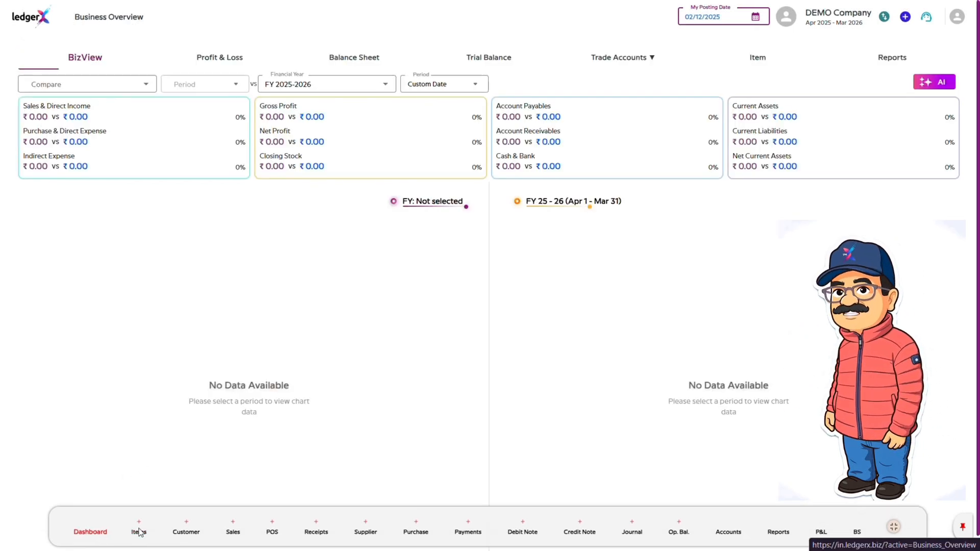
{"action": "left_click", "coordinate": [761, 57]}
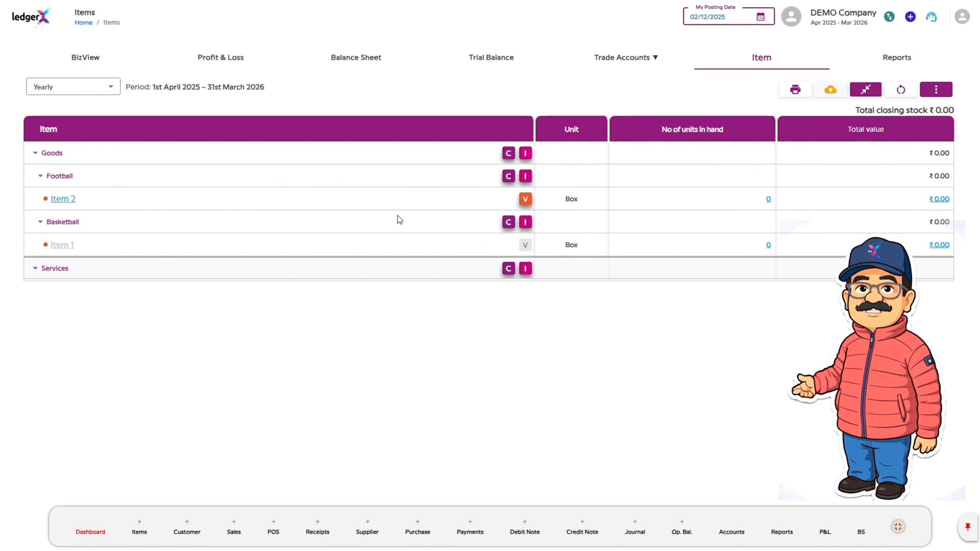
{"action": "mouse_move", "coordinate": [491, 201]}
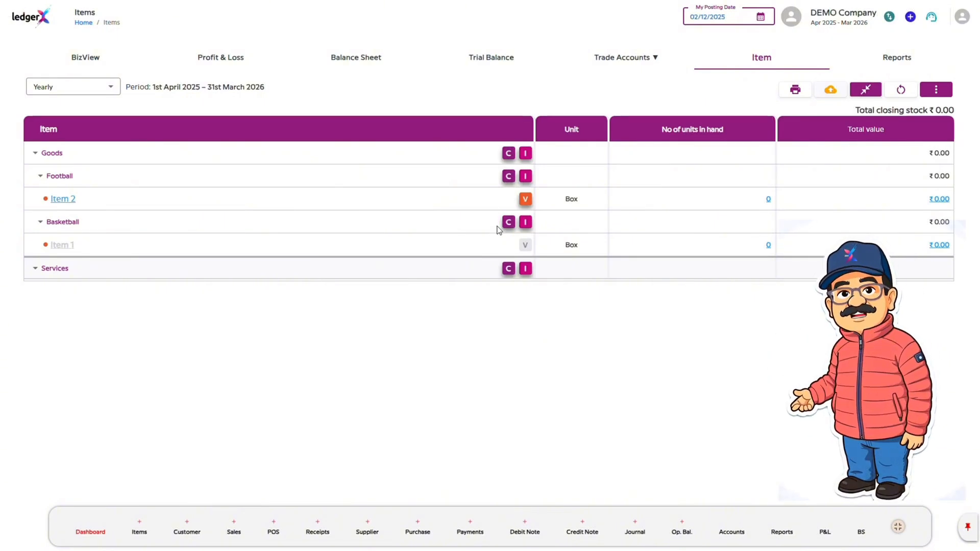
Step: Open the Stock & Item wise Profit & Loss Report from the Item & Inventory reports
{"action": "left_click", "coordinate": [783, 532]}
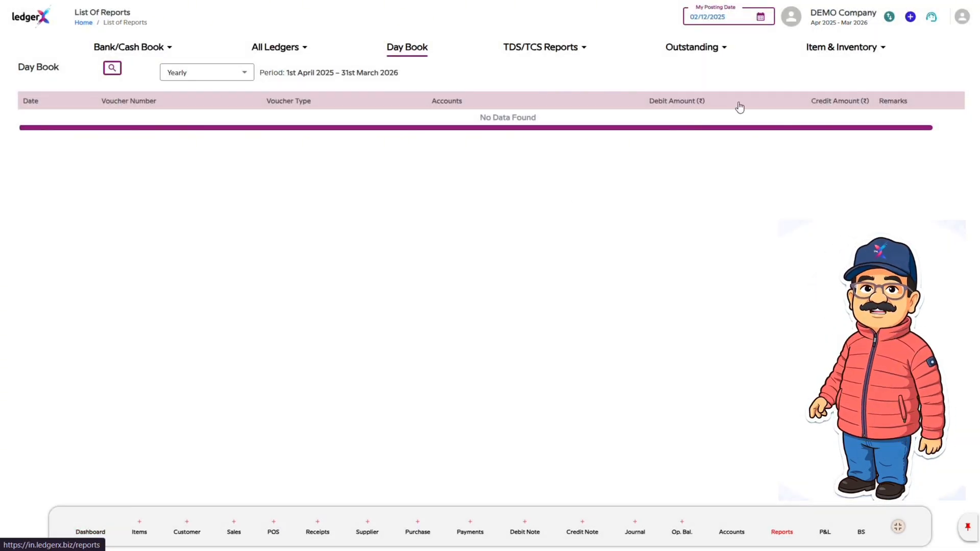
{"action": "left_click", "coordinate": [816, 48]}
{"action": "left_click", "coordinate": [846, 72]}
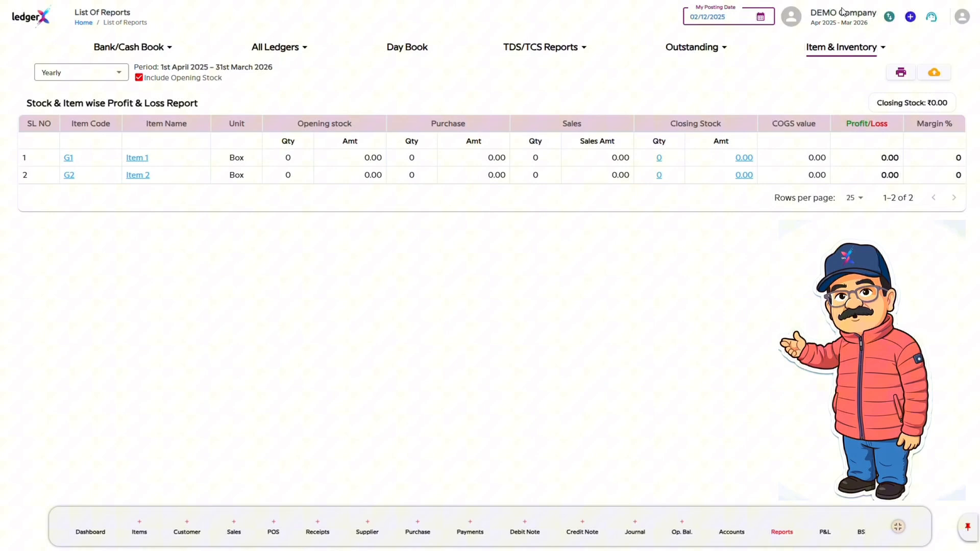
Step: Open the Item Stock Ledger Report (FIFO Method) and show it for Item 2
{"action": "left_click", "coordinate": [852, 48]}
{"action": "left_click", "coordinate": [863, 88]}
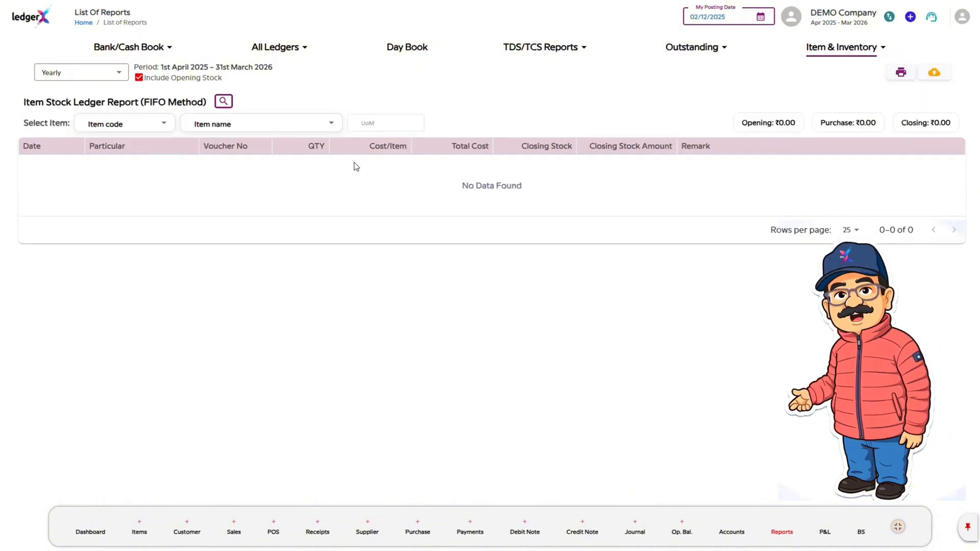
{"action": "left_click", "coordinate": [271, 124]}
{"action": "left_click", "coordinate": [265, 147]}
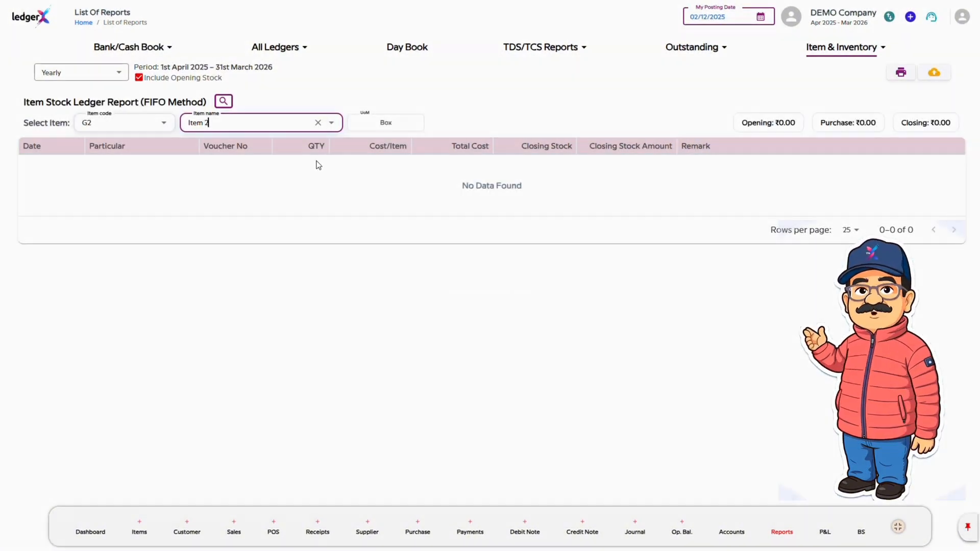